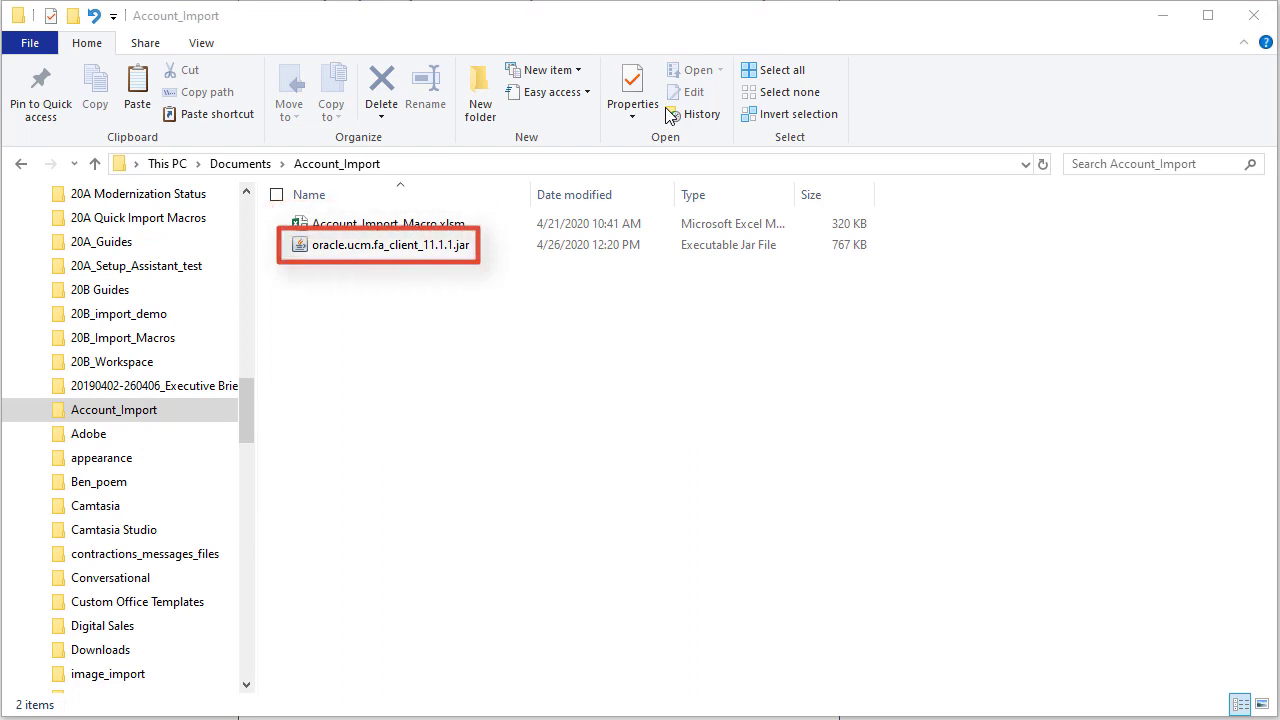
- Select Account_Import_Macro.xlsm in the Documents > Account_Import folder
{"action": "left_click", "coordinate": [296, 228]}
- Open the workbook and load resource e-mails, Party IDs and Party Numbers from the server after signing in
{"action": "double_click", "coordinate": [298, 226]}
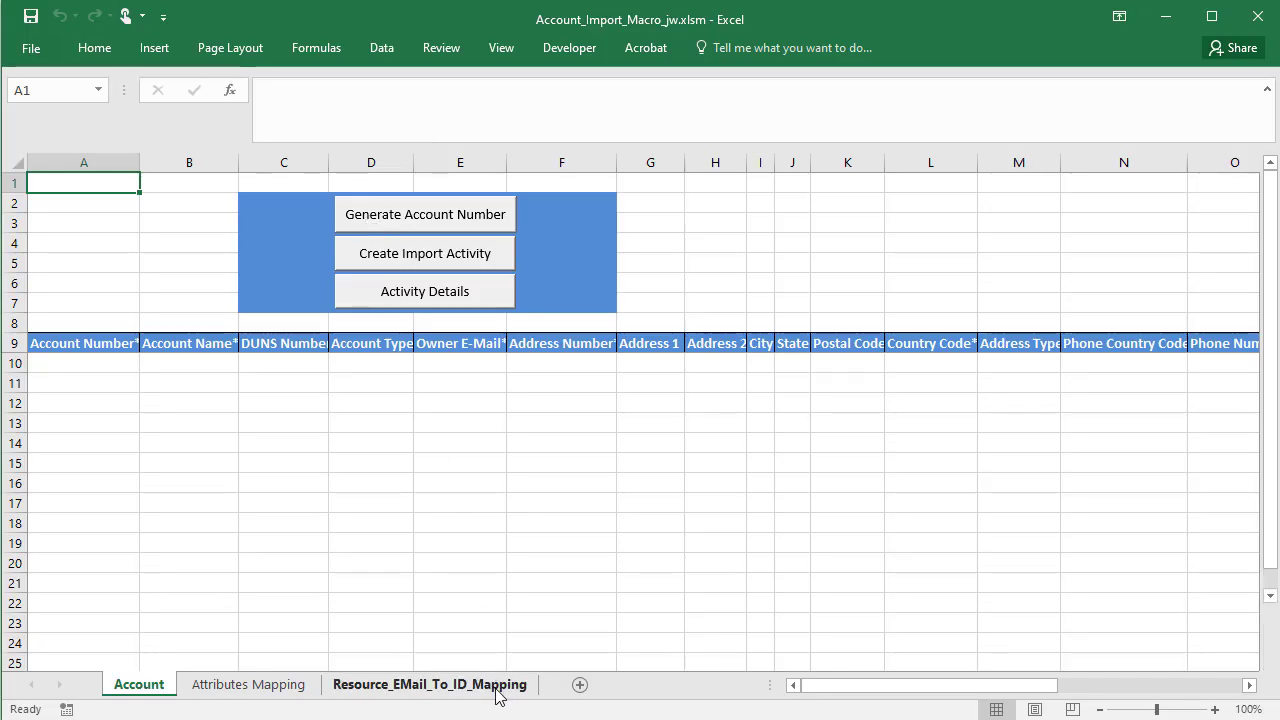
{"action": "left_click", "coordinate": [497, 690]}
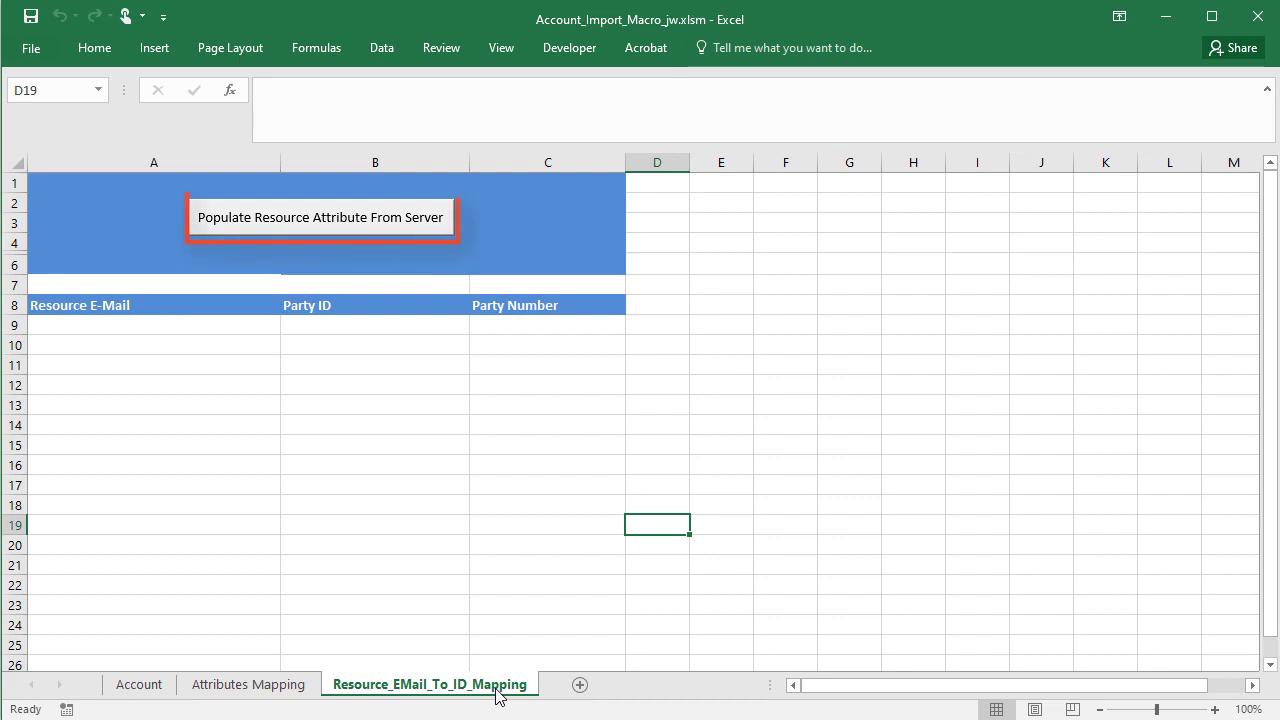
{"action": "left_click", "coordinate": [263, 219]}
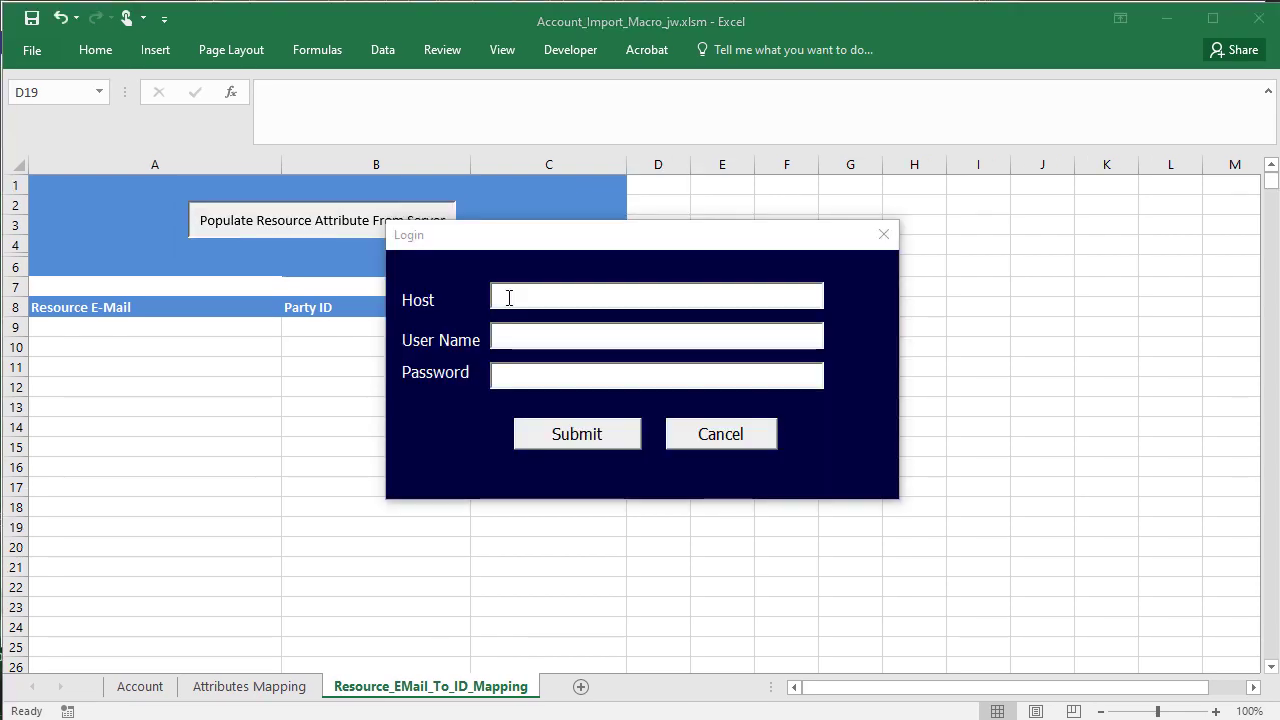
{"action": "type", "text": "fusovmsmc10-fa-ext.us.oracle.com"}
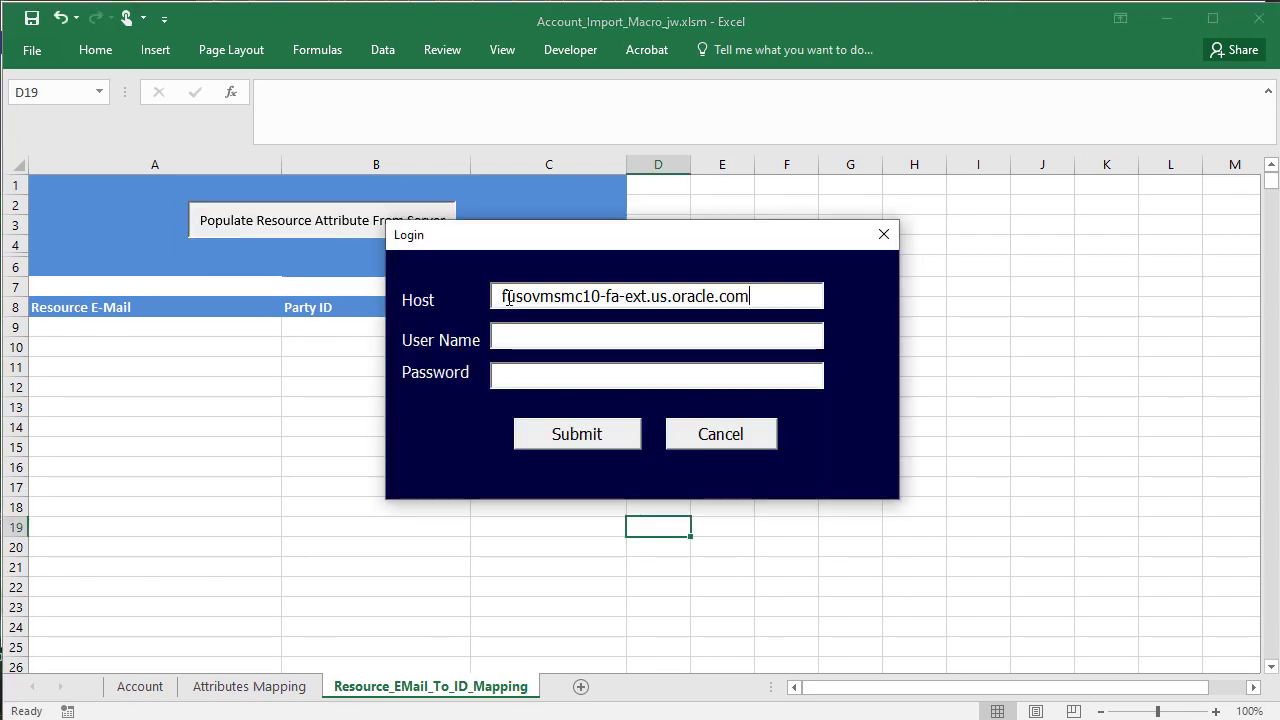
{"action": "key", "text": "ctrl+v"}
{"action": "left_click", "coordinate": [600, 375]}
{"action": "key", "text": "ctrl+v"}
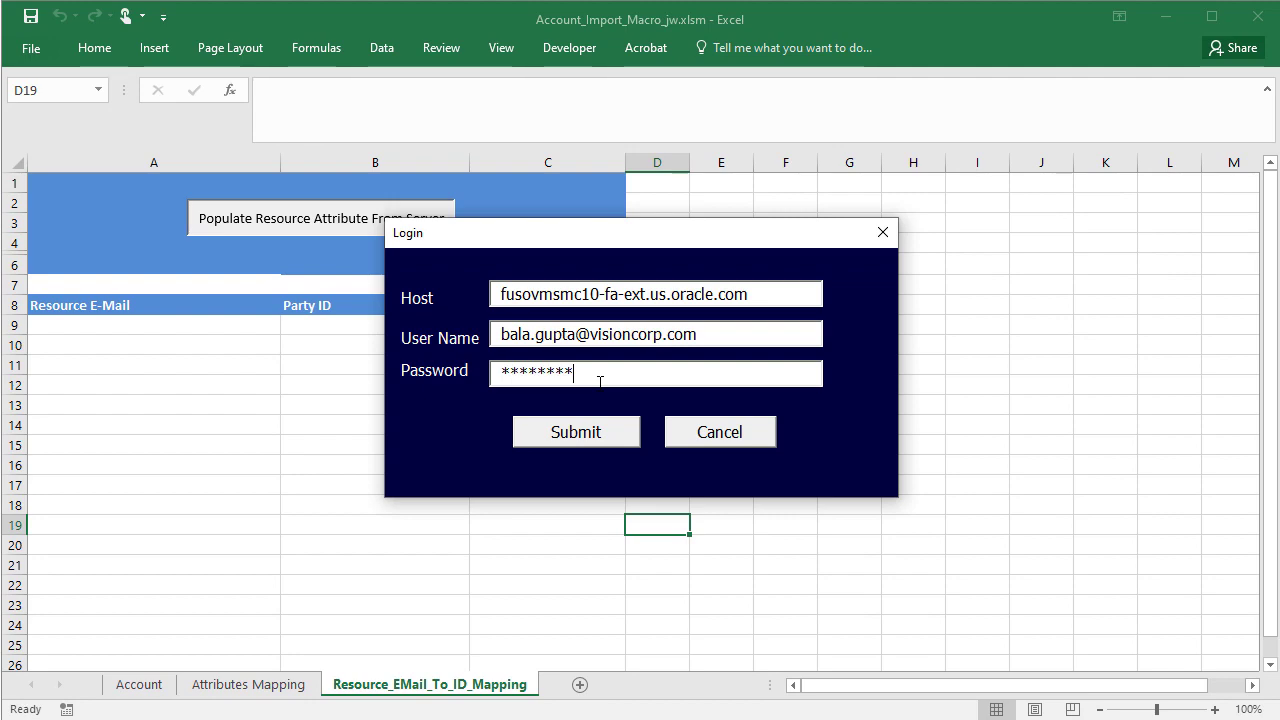
{"action": "left_click", "coordinate": [565, 433]}
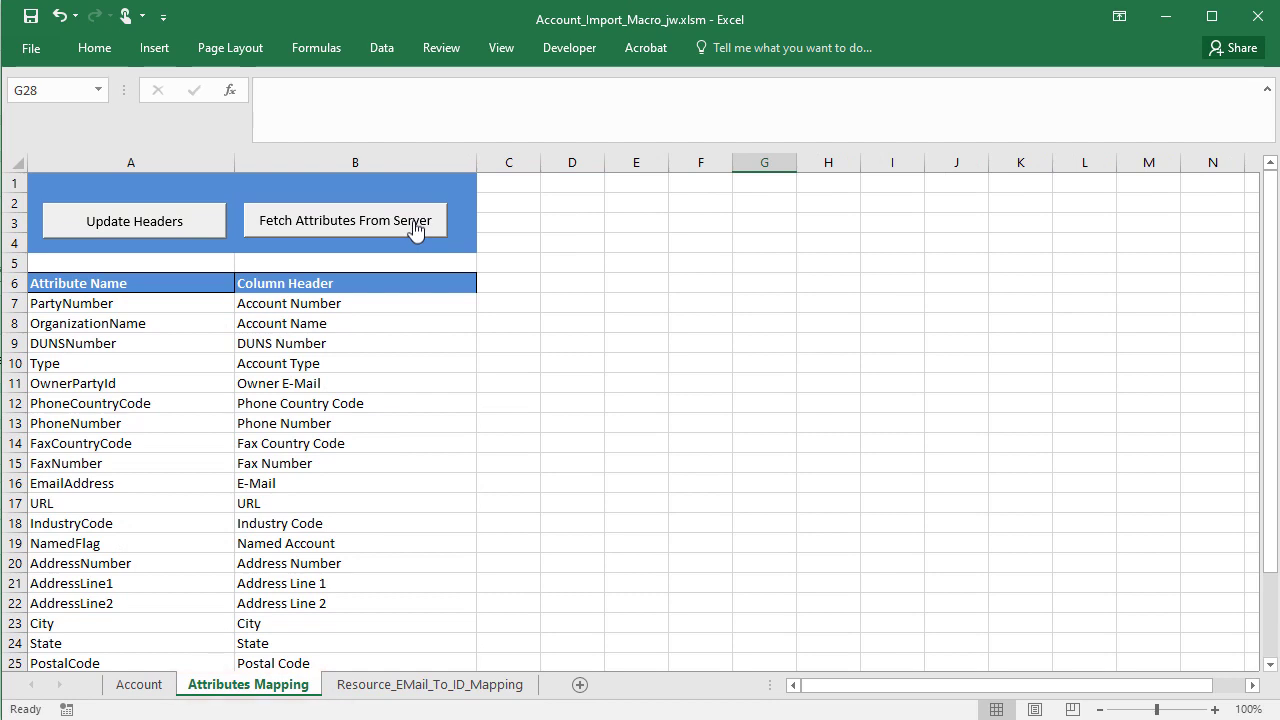
- Refresh the attribute list from the server using the prefilled login
{"action": "left_click", "coordinate": [416, 228]}
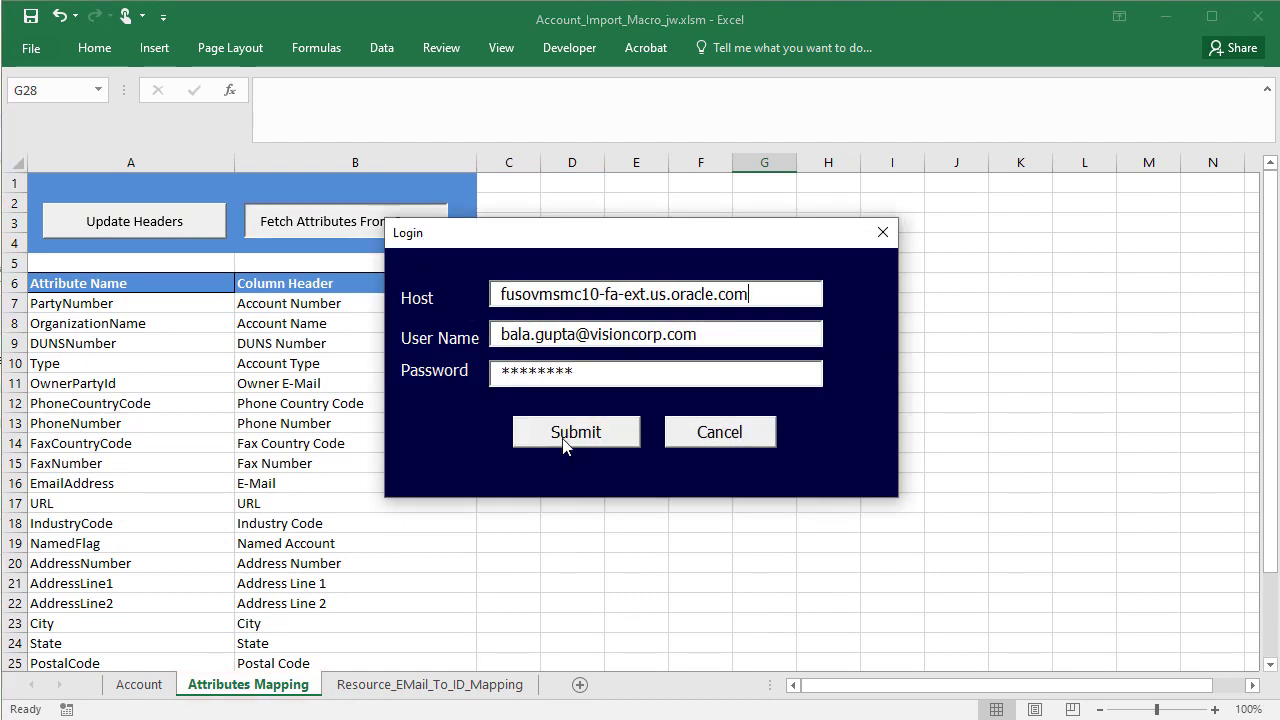
{"action": "left_click", "coordinate": [563, 440]}
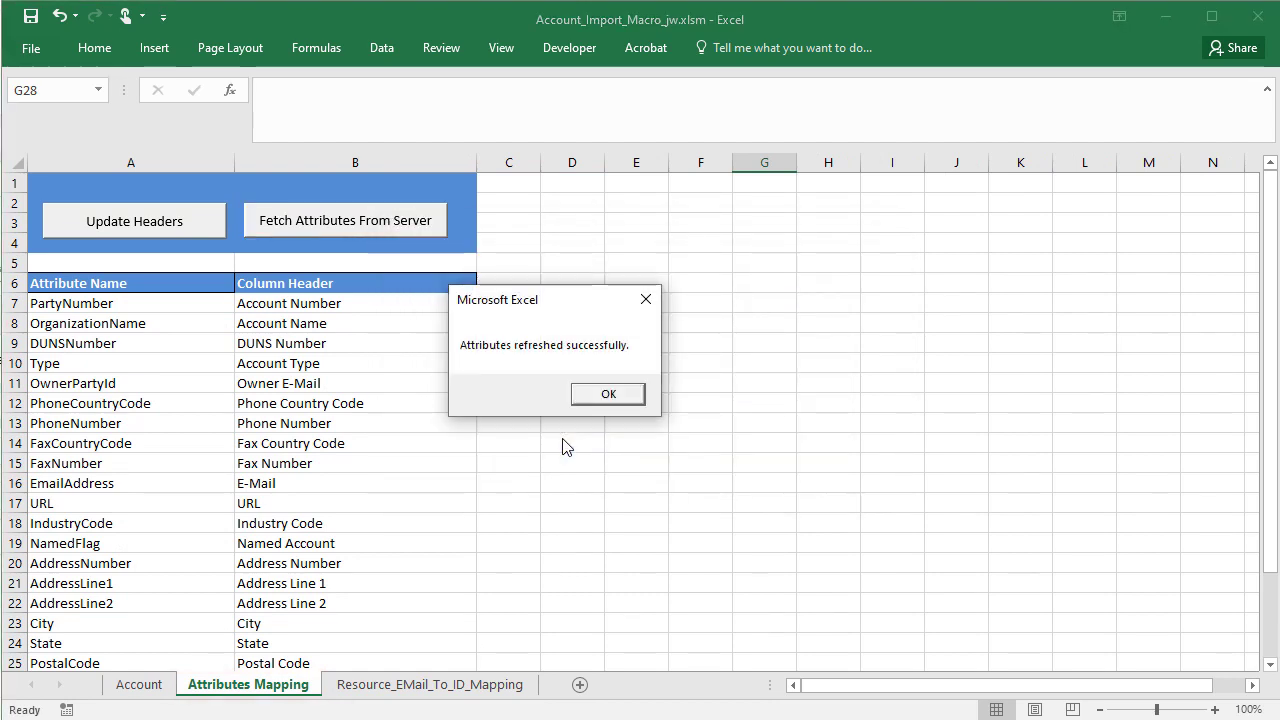
{"action": "left_click", "coordinate": [607, 394]}
- Map OrganizationSize in A29 to the Organization Size header in B29
{"action": "left_click_drag", "start_coordinate": [1271, 585], "coordinate": [1273, 660]}
{"action": "left_click", "coordinate": [200, 423]}
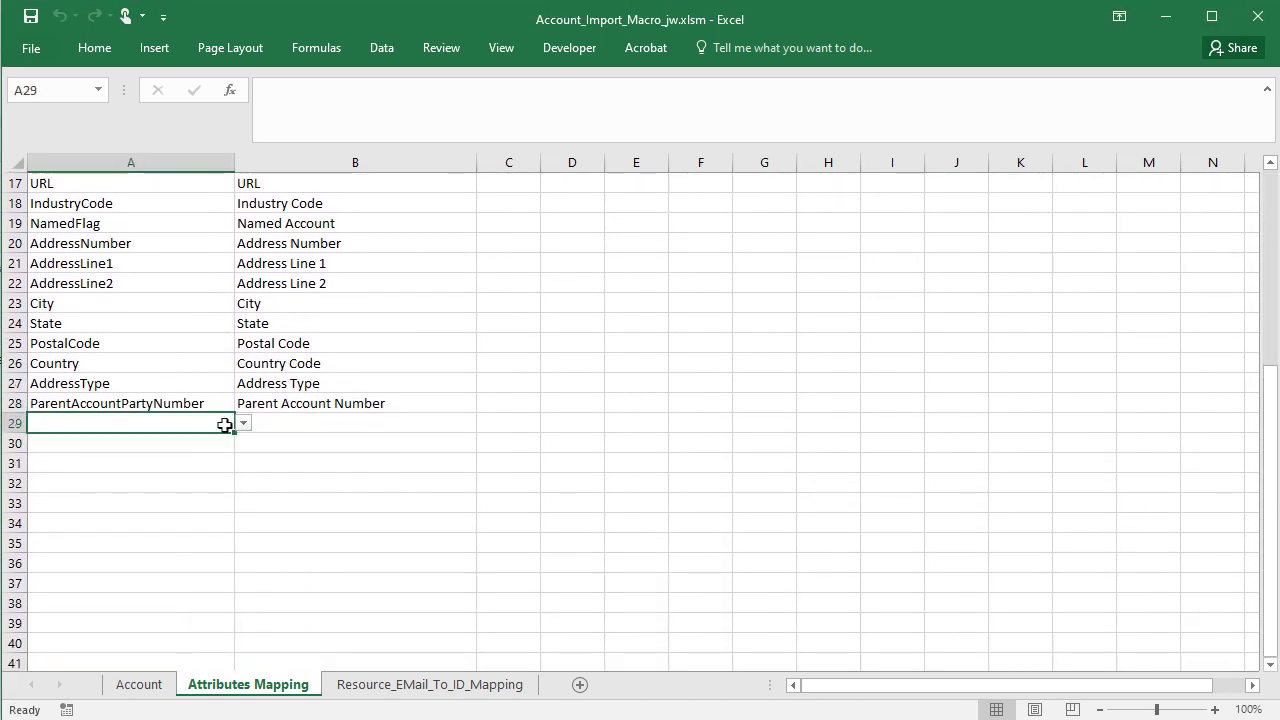
{"action": "left_click", "coordinate": [243, 423]}
{"action": "left_click", "coordinate": [157, 440]}
{"action": "left_click", "coordinate": [381, 421]}
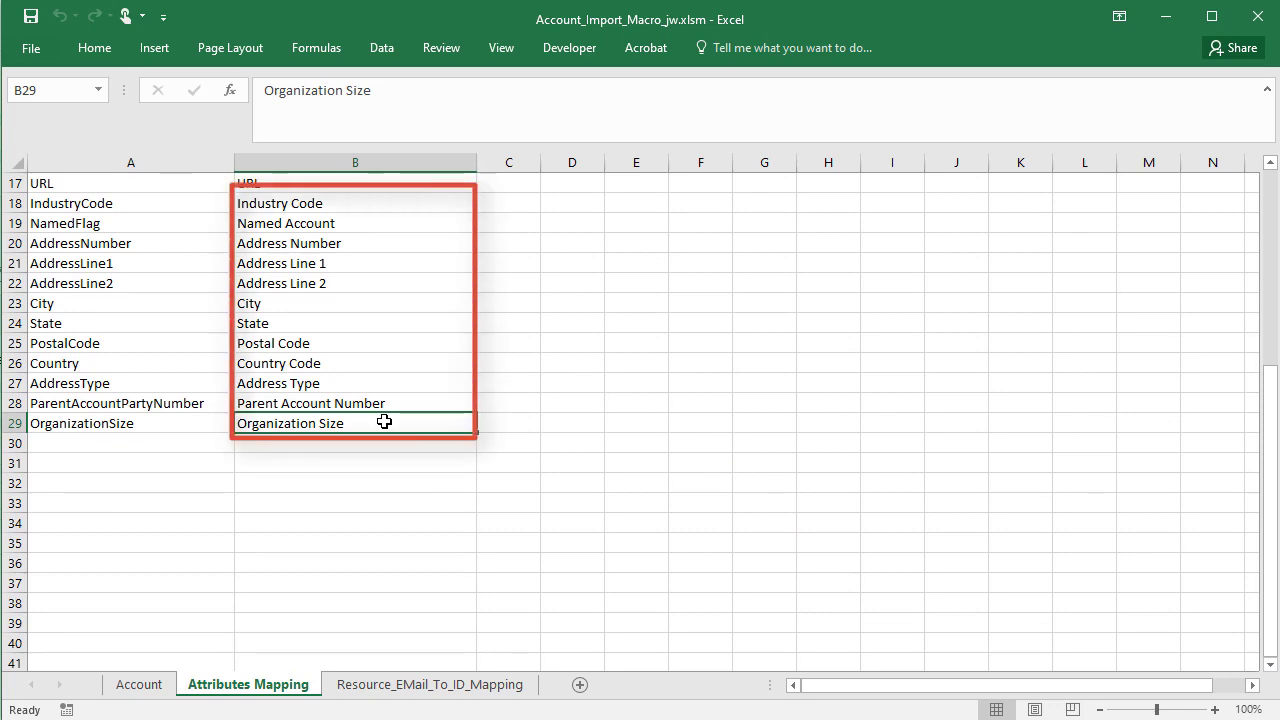
- Update the import column headers on the Account sheet
{"action": "scroll", "coordinate": [366, 410], "scroll_direction": "up", "scroll_amount": 6}
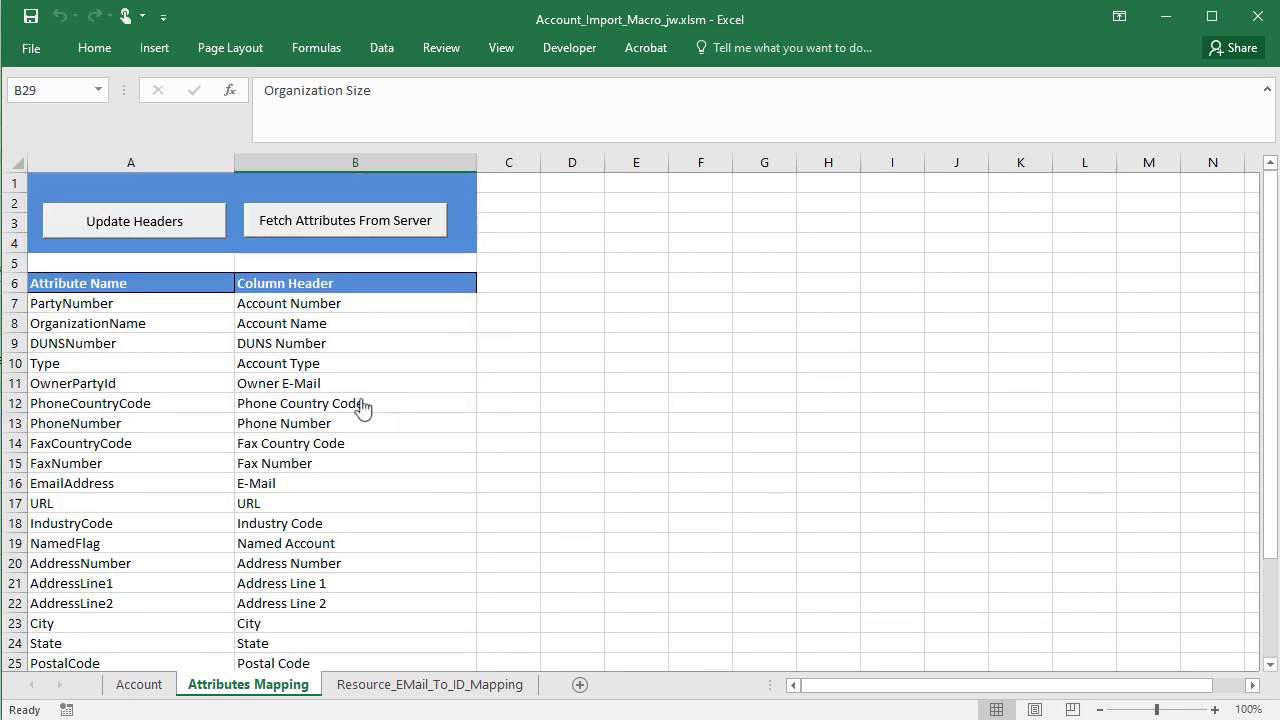
{"action": "left_click", "coordinate": [168, 220]}
{"action": "left_click", "coordinate": [598, 393]}
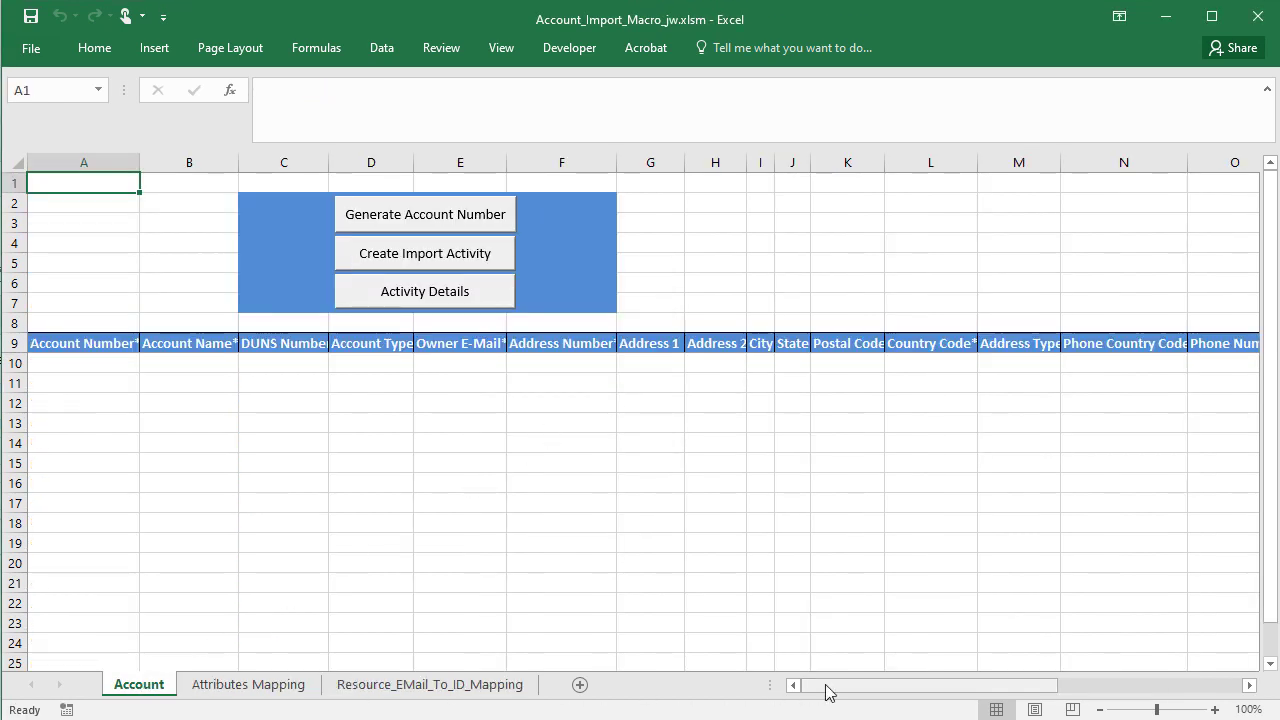
- Enter Pinnacle Technologies as Account Name in B10 and ZCA_CUSTOMER as Account Type in D10
{"action": "mouse_move", "coordinate": [814, 689]}
{"action": "left_mouse_down"}
{"action": "mouse_move", "coordinate": [1075, 690]}
{"action": "mouse_move", "coordinate": [752, 703]}
{"action": "left_mouse_up"}
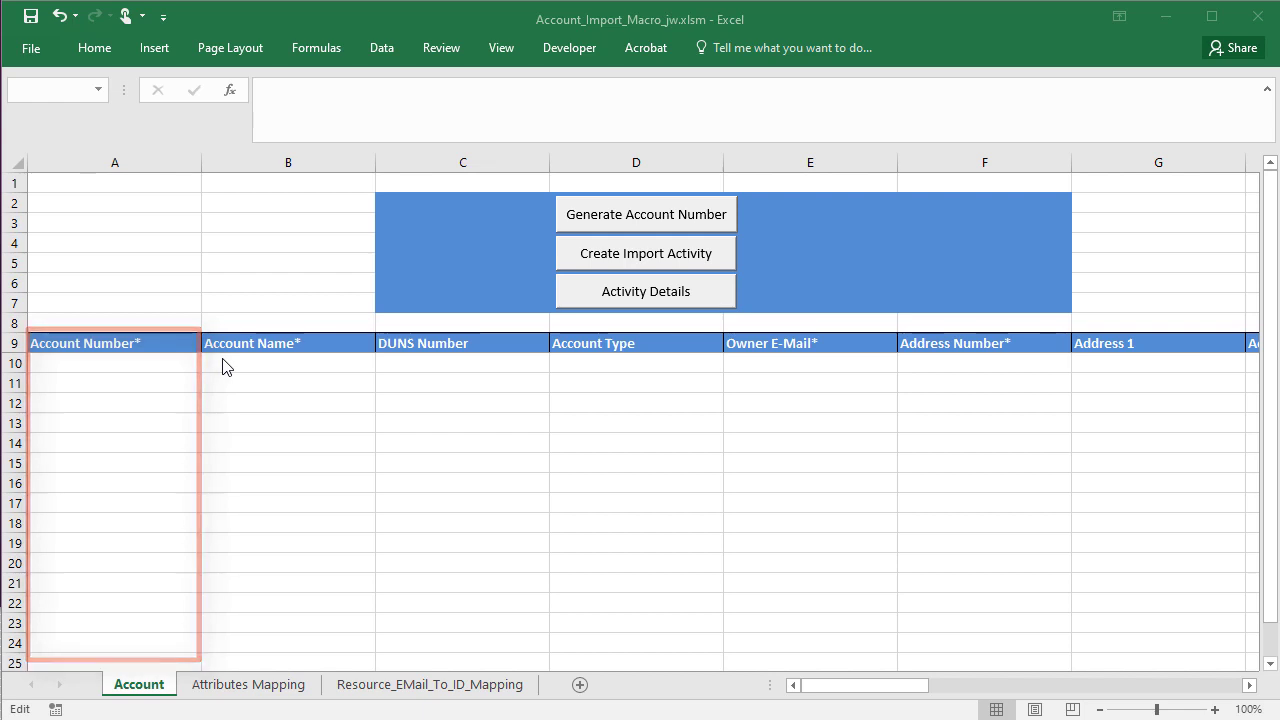
{"action": "left_click", "coordinate": [220, 364]}
{"action": "type", "text": "Pinnacle Technologies"}
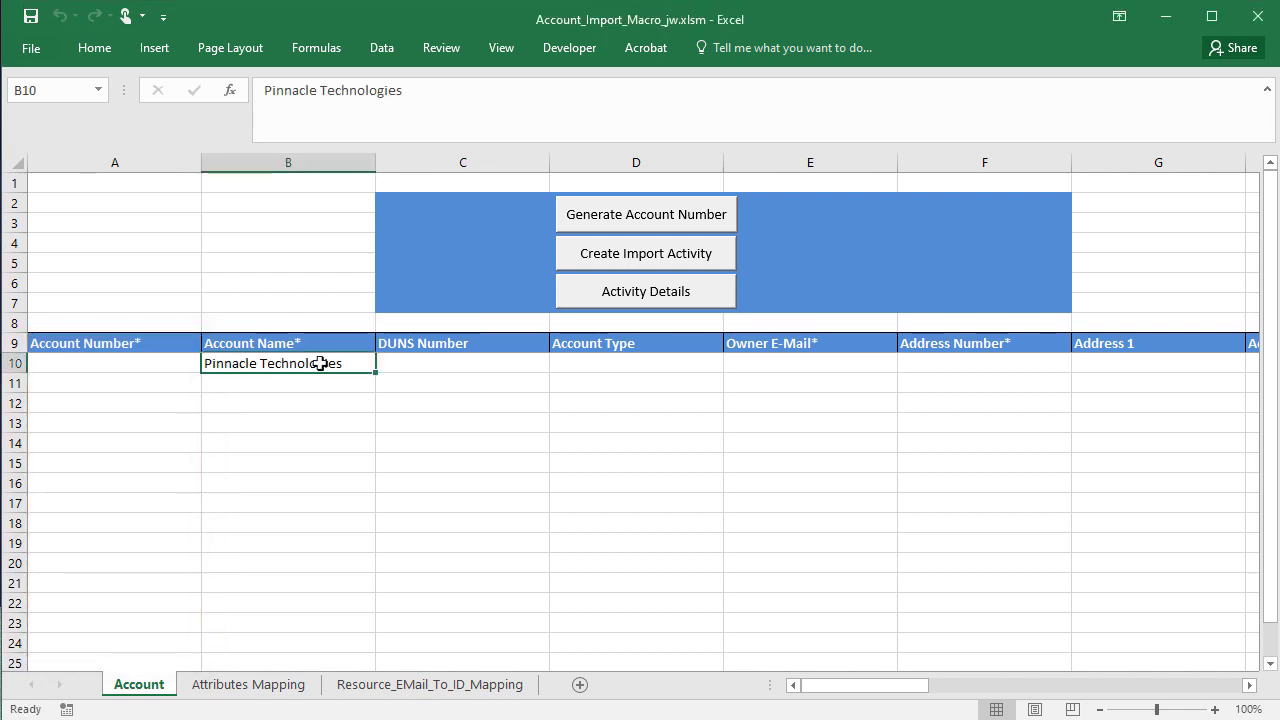
{"action": "left_click", "coordinate": [592, 360]}
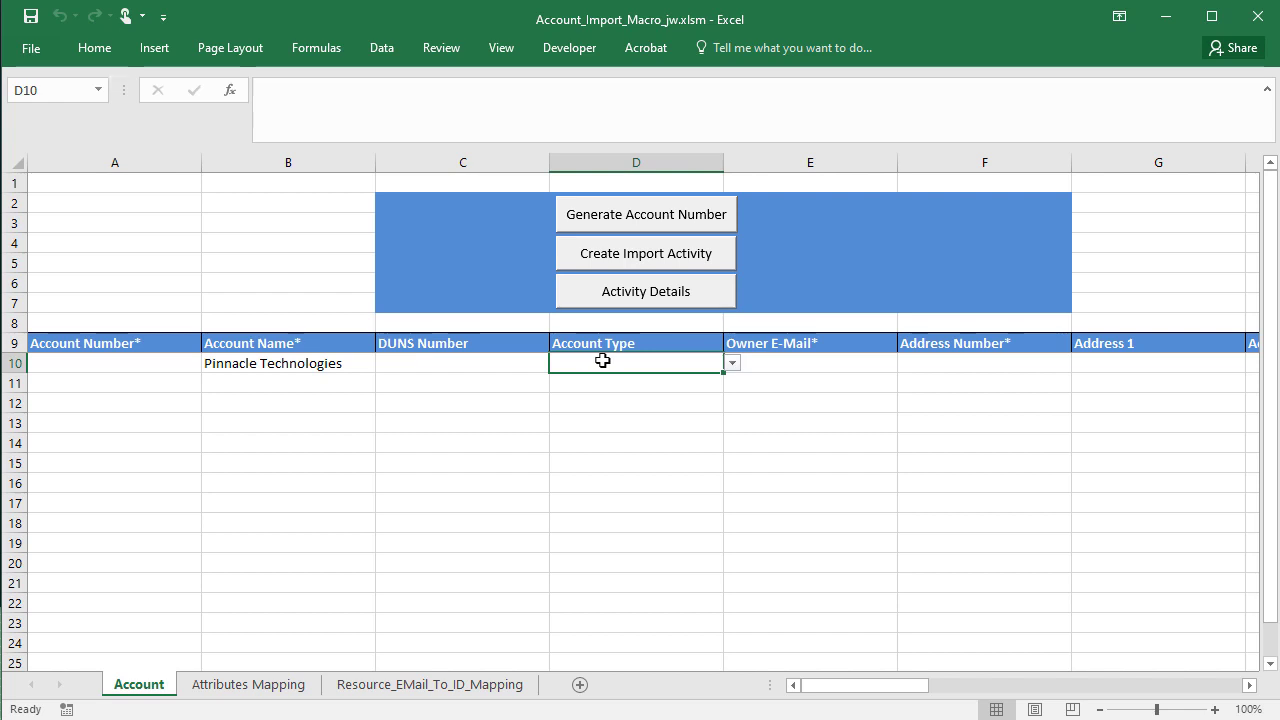
{"action": "left_click", "coordinate": [733, 364]}
{"action": "left_click", "coordinate": [688, 380]}
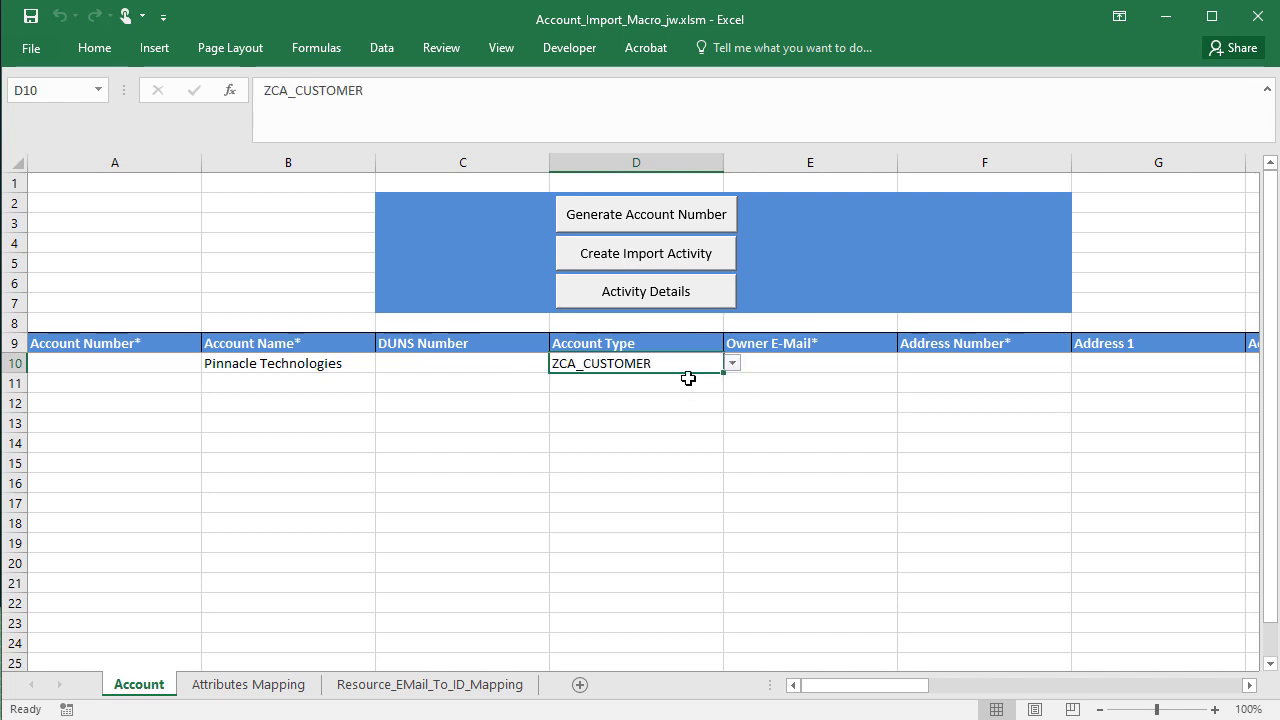
{"action": "left_click", "coordinate": [803, 362]}
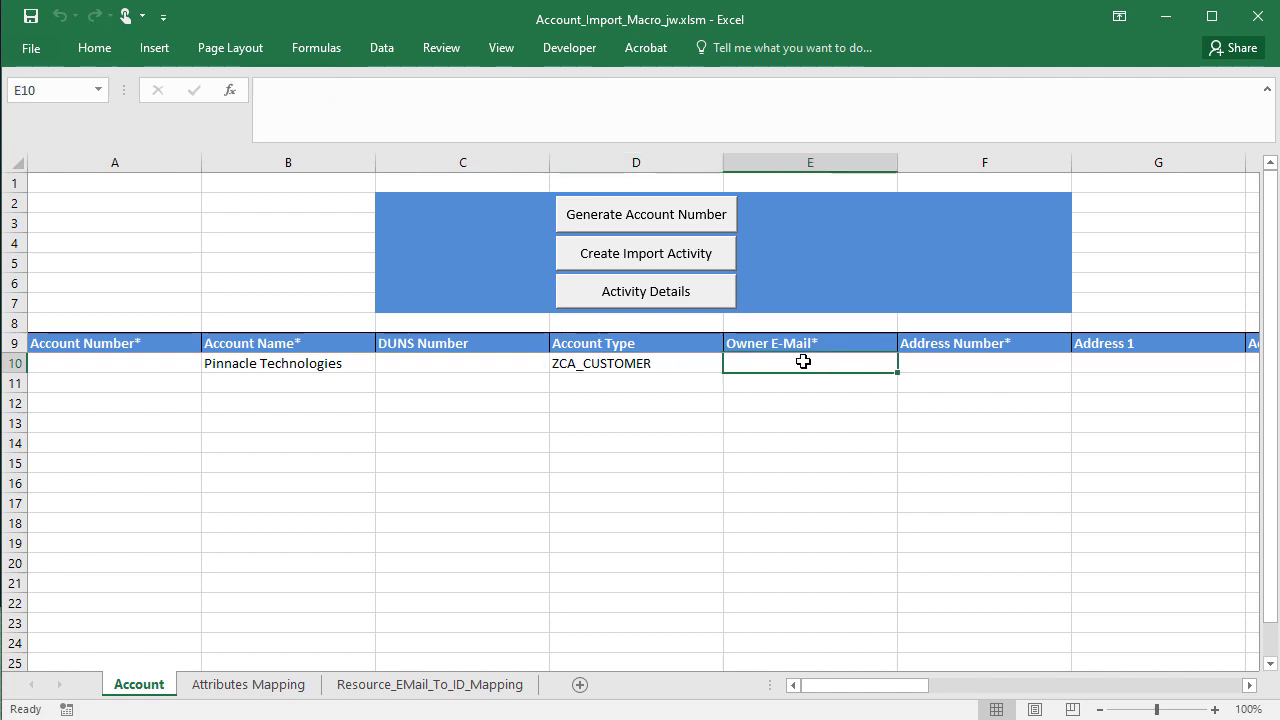
- Copy a resource owner's e-mail from the mapping sheet into Owner E-Mail cell E10
{"action": "left_click", "coordinate": [462, 688]}
{"action": "key", "text": "ctrl+c"}
{"action": "left_click", "coordinate": [135, 688]}
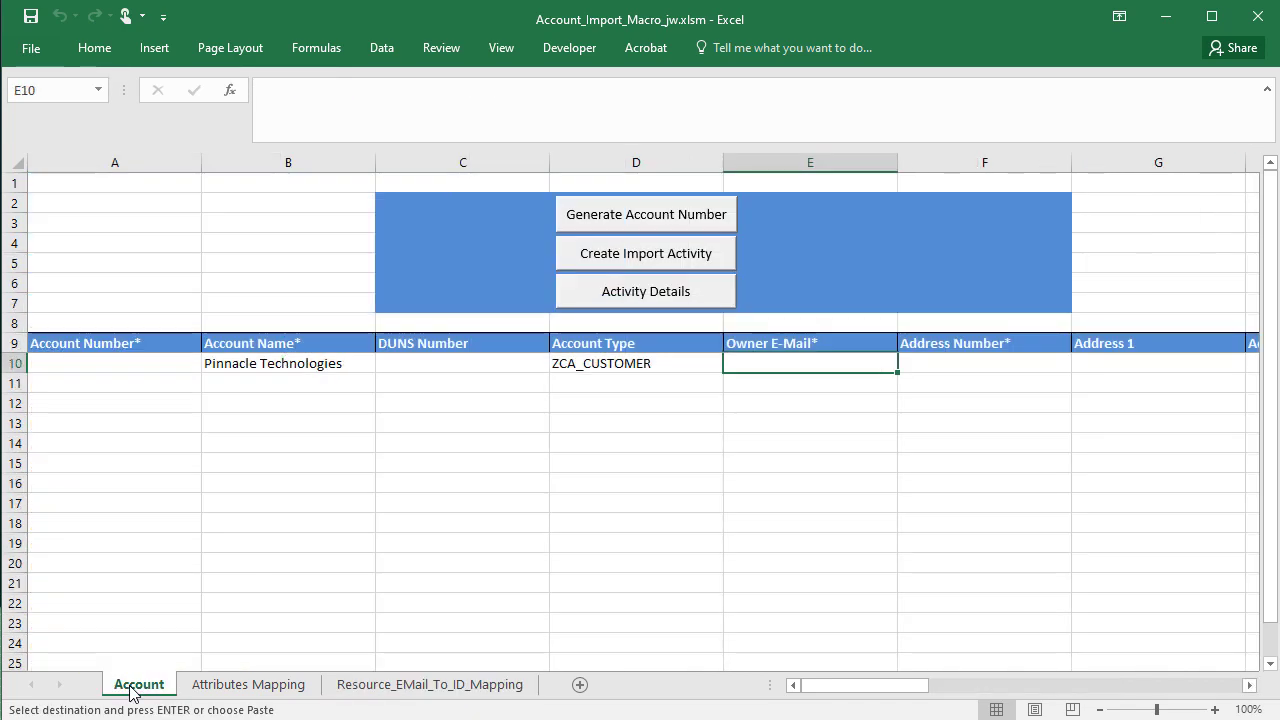
{"action": "key", "text": "ctrl+v"}
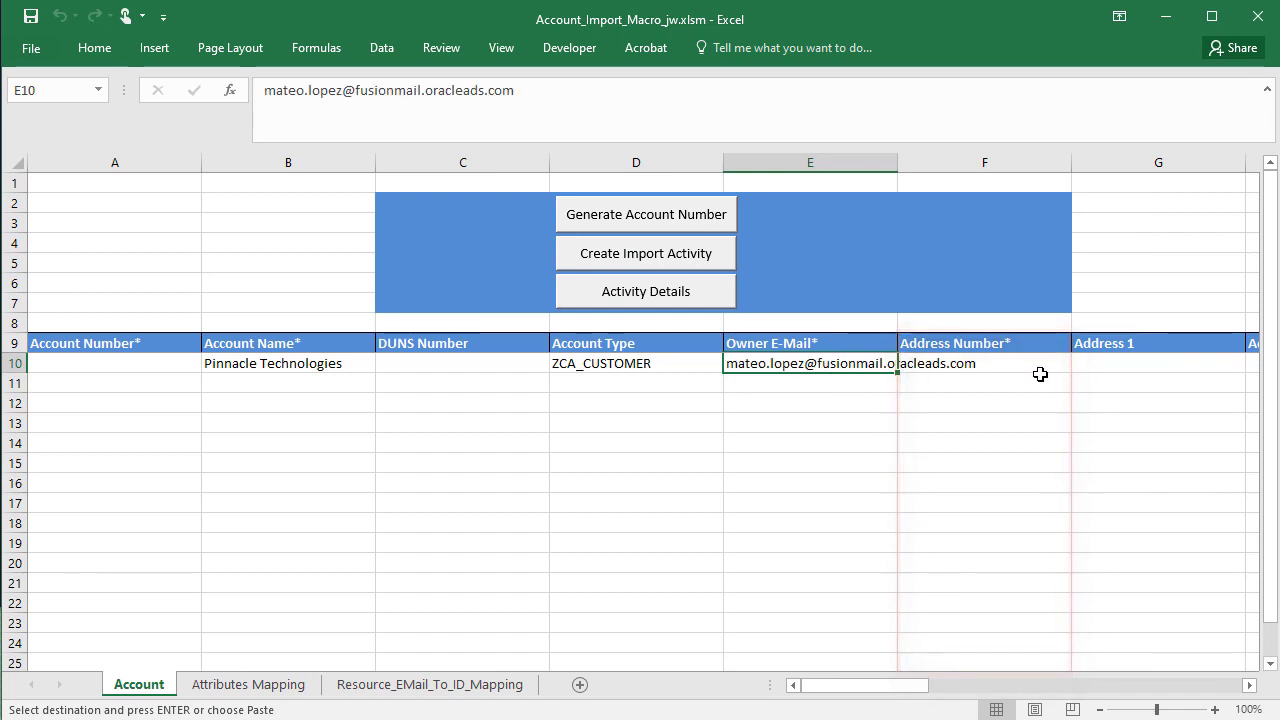
- Paste the address details into row 10 and set Address Type M10 to SELL_TO
{"action": "left_click_drag", "start_coordinate": [1085, 364], "coordinate": [969, 364]}
{"action": "key", "text": "ctrl+v"}
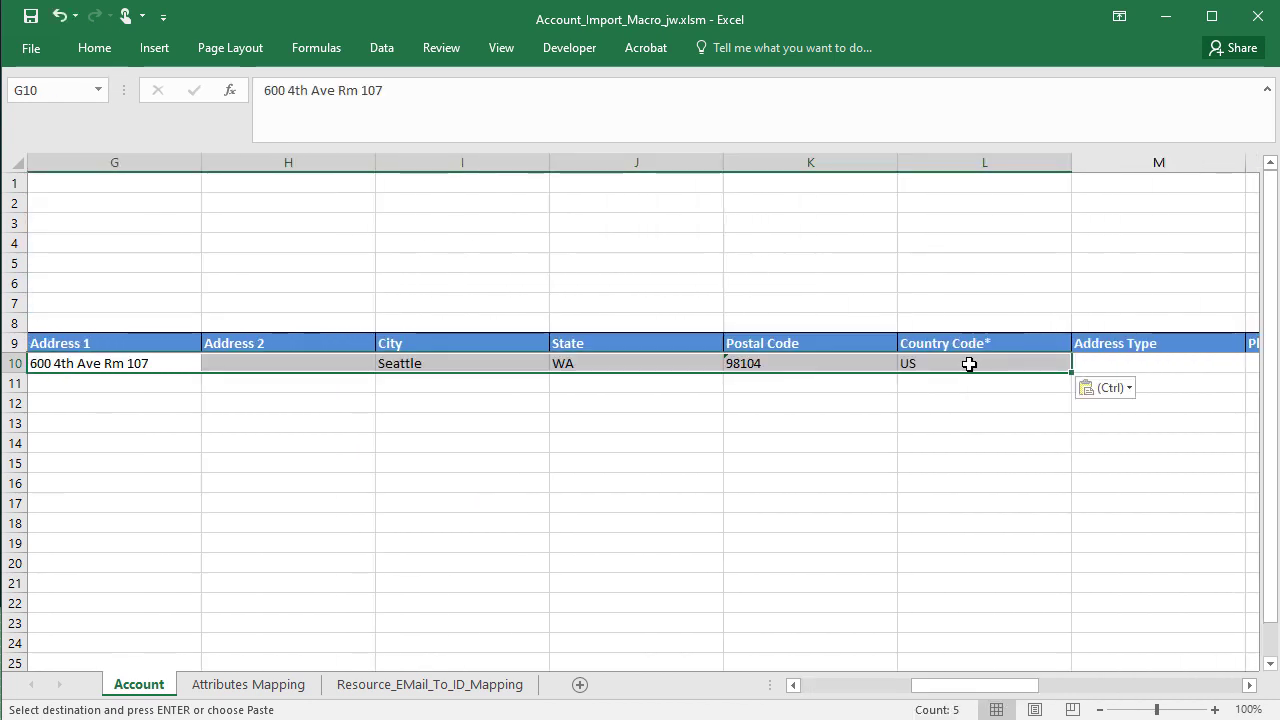
{"action": "left_click", "coordinate": [1106, 360]}
{"action": "left_click", "coordinate": [1252, 364]}
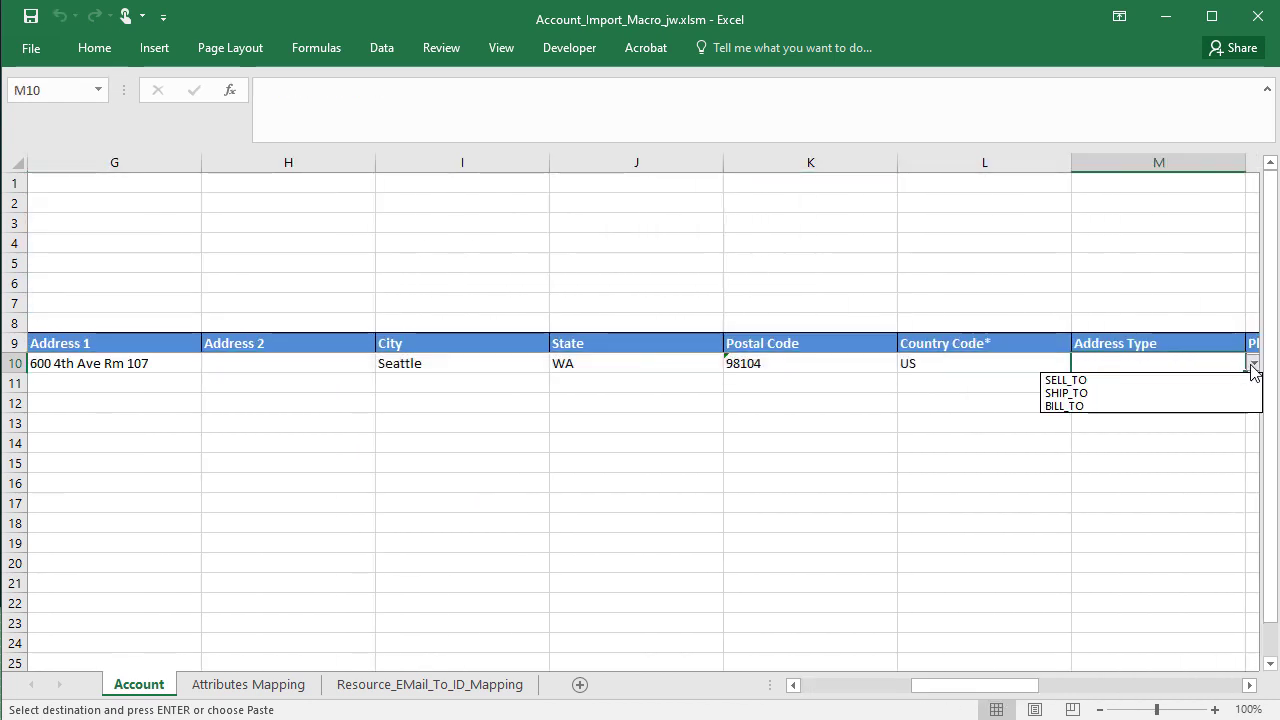
{"action": "left_click", "coordinate": [1168, 376]}
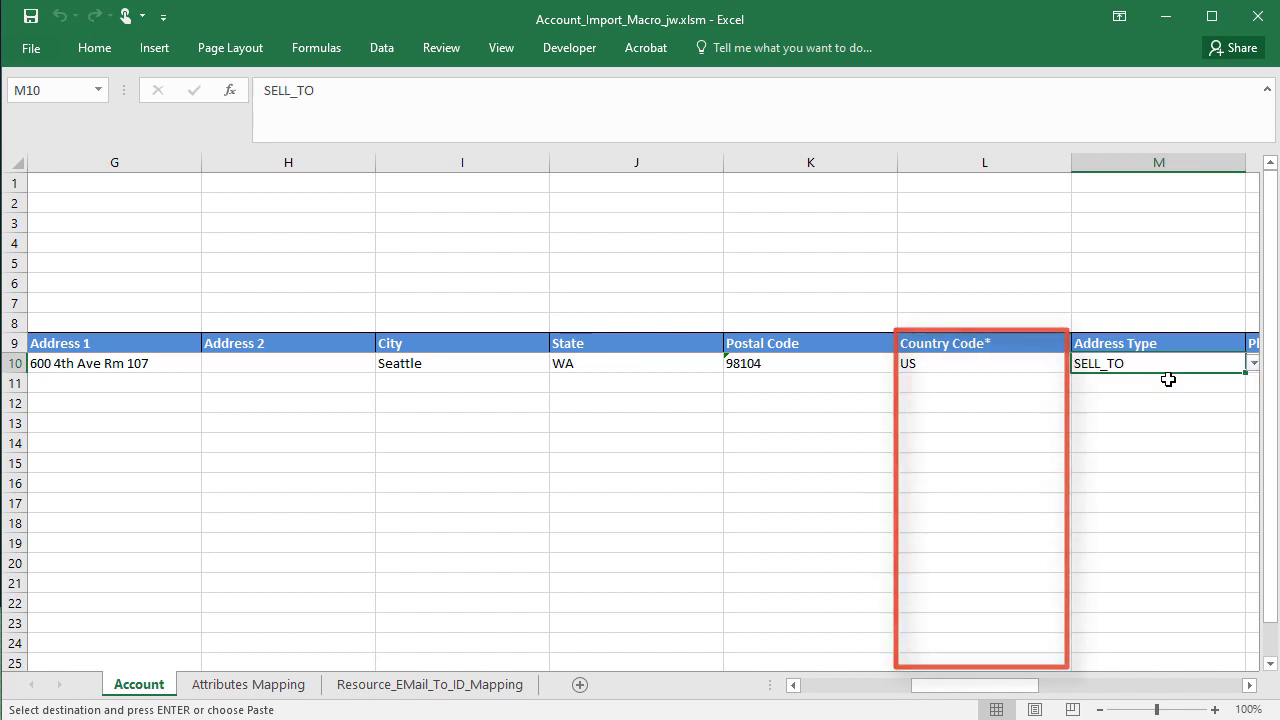
- Fill row 10's Industry Code with HIGH_TECHNOLOGY and Organization Size W10 with LARGE
{"action": "scroll", "coordinate": [1168, 379], "scroll_direction": "right", "scroll_amount": 4}
{"action": "left_click", "coordinate": [1031, 356]}
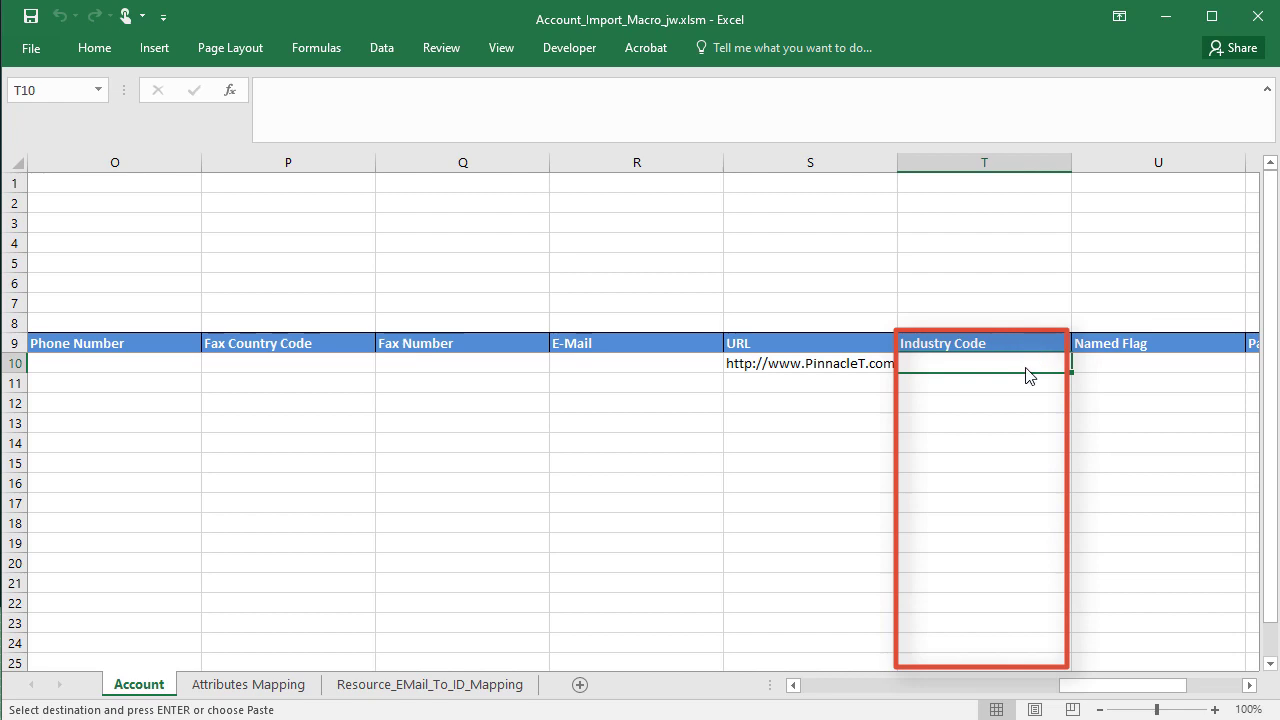
{"action": "key", "text": "ctrl+v"}
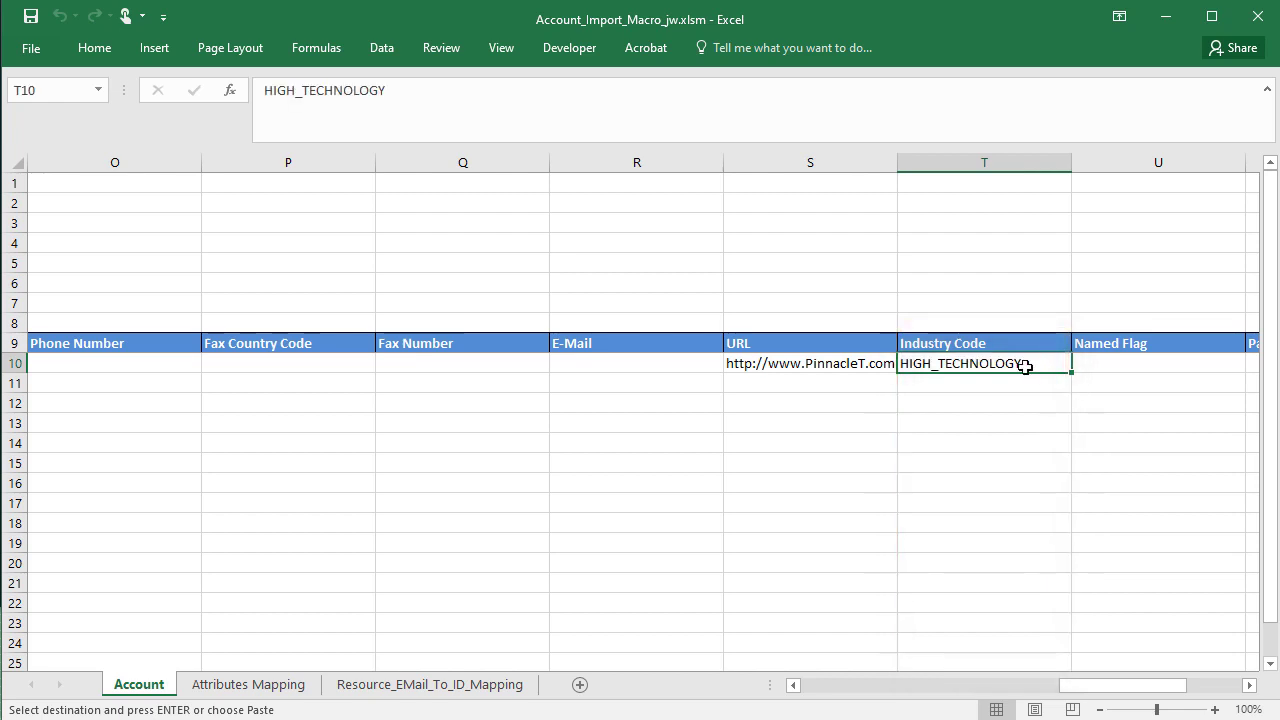
{"action": "left_click_drag", "start_coordinate": [1190, 686], "coordinate": [1240, 695]}
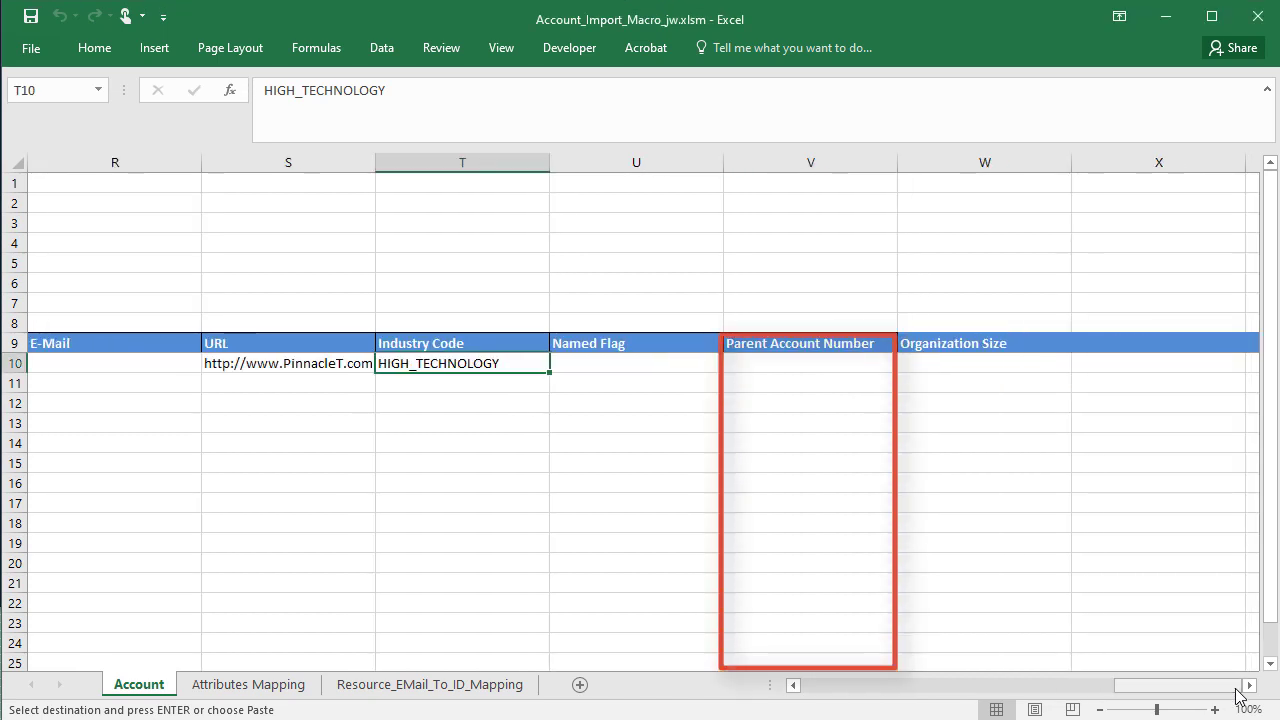
{"action": "left_click", "coordinate": [958, 362]}
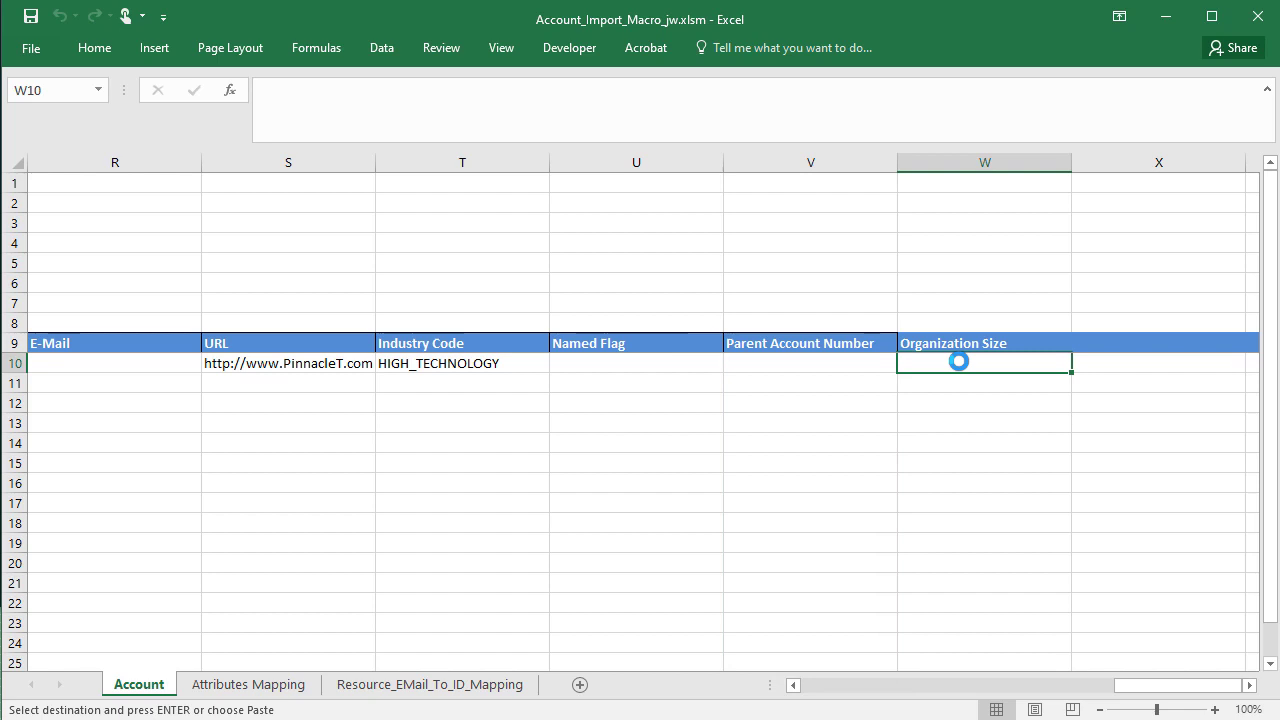
{"action": "type", "text": "LAR"}
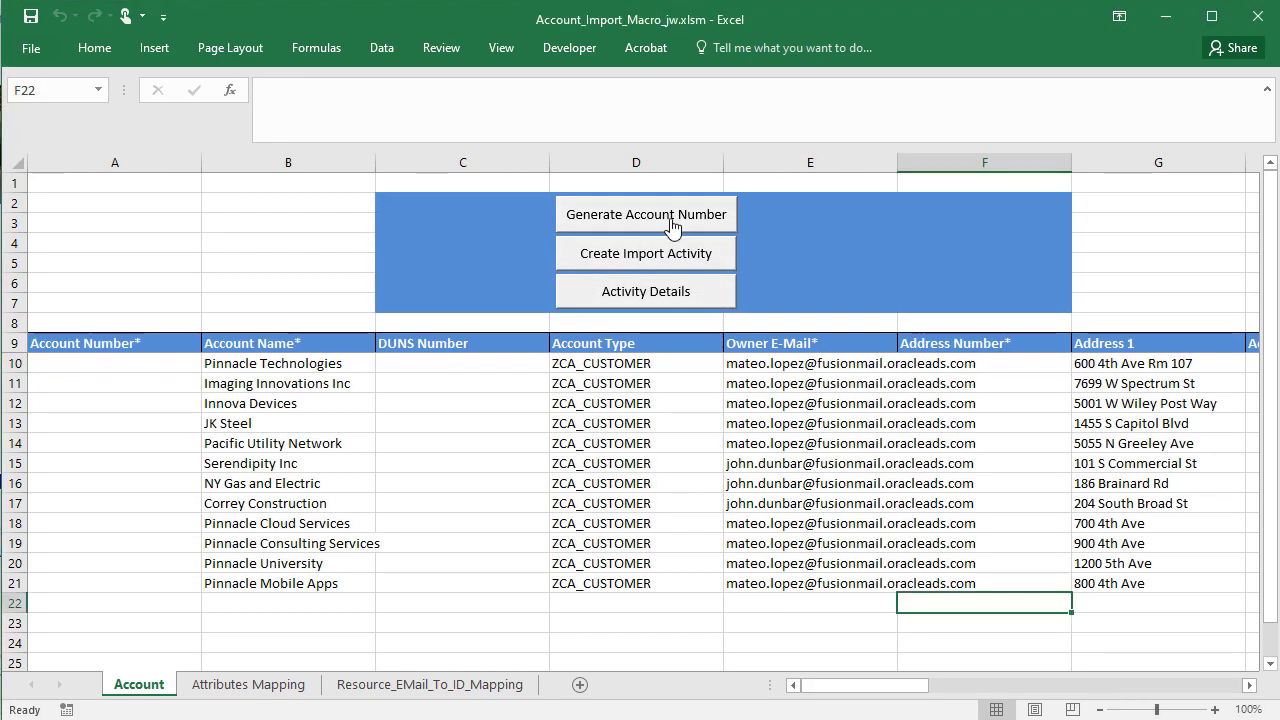
- Generate account numbers for all twelve accounts and hide columns C through U
{"action": "left_click", "coordinate": [671, 226]}
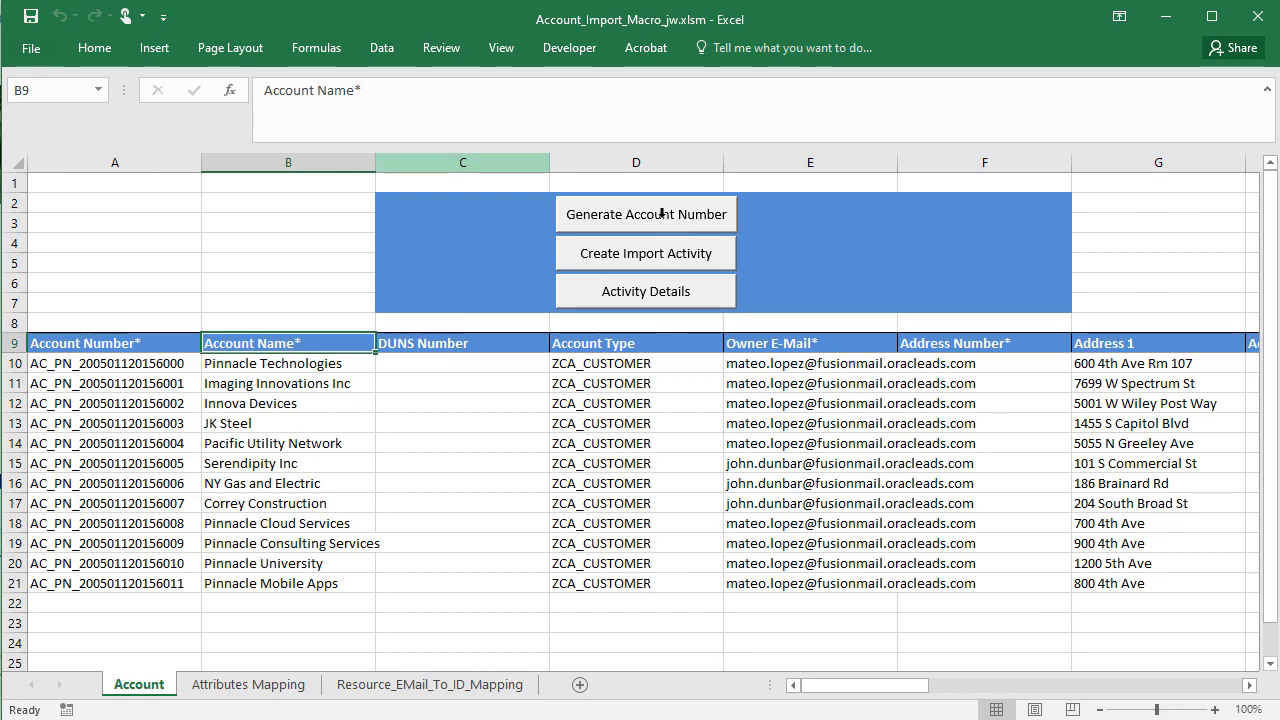
{"action": "left_click", "coordinate": [455, 165]}
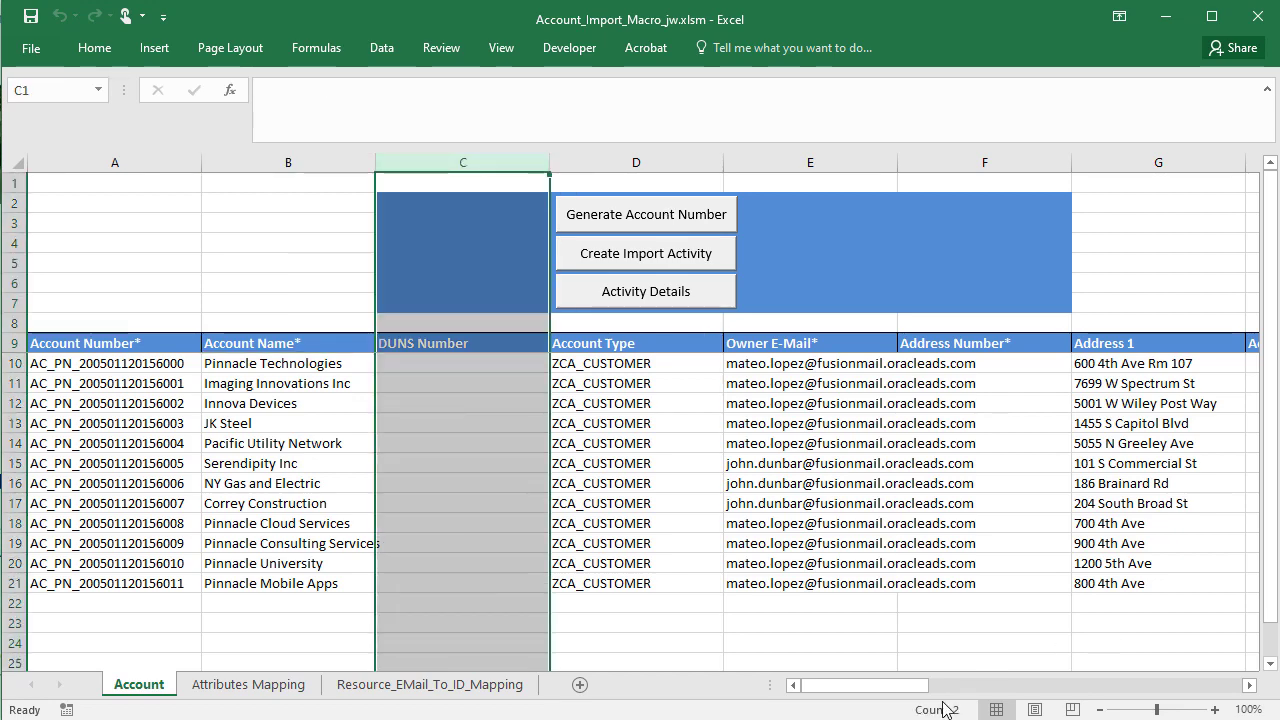
{"action": "left_click_drag", "start_coordinate": [925, 685], "coordinate": [1239, 712]}
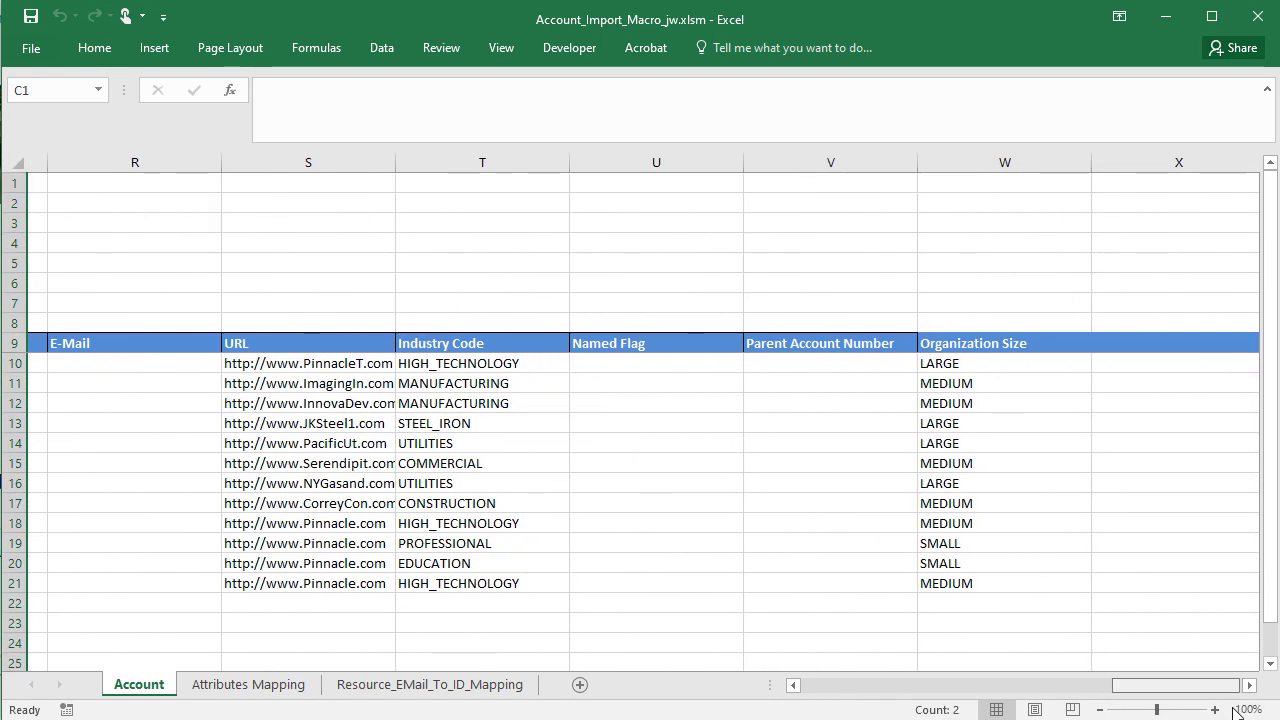
{"action": "left_click", "coordinate": [640, 162], "text": "shift"}
{"action": "right_click", "coordinate": [636, 164]}
{"action": "left_click", "coordinate": [679, 427]}
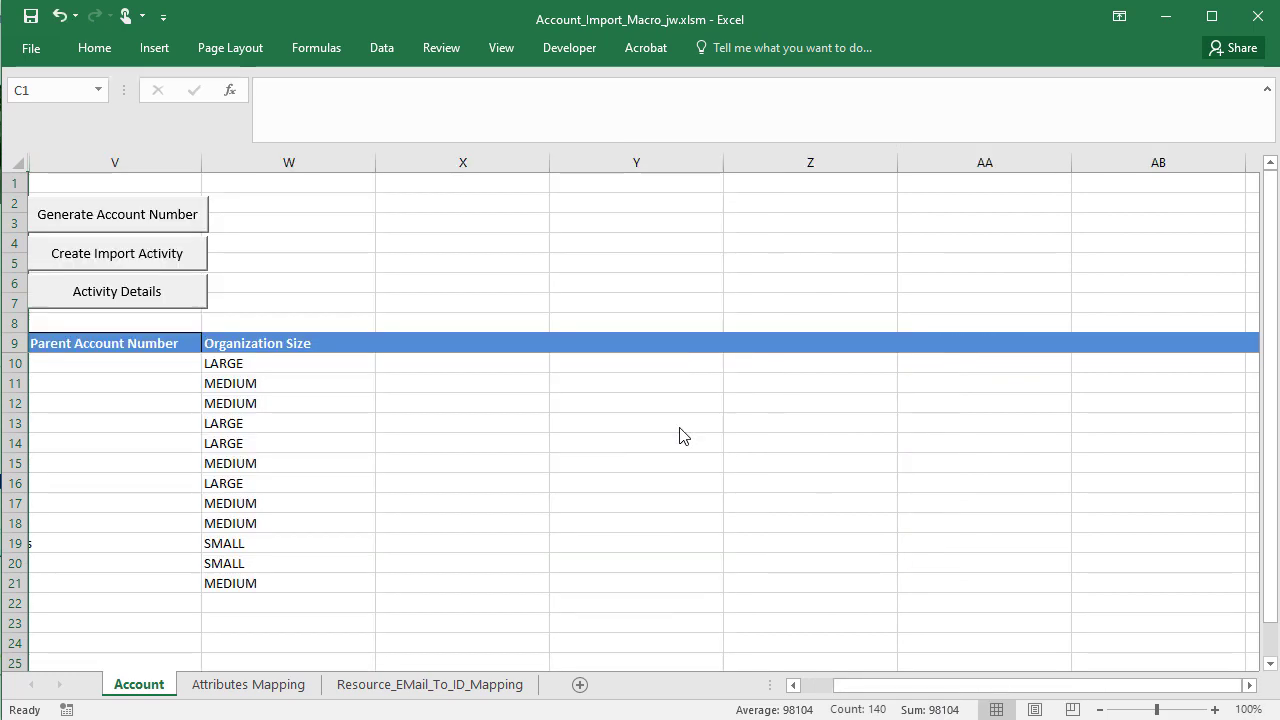
{"action": "left_click_drag", "start_coordinate": [851, 697], "coordinate": [808, 693]}
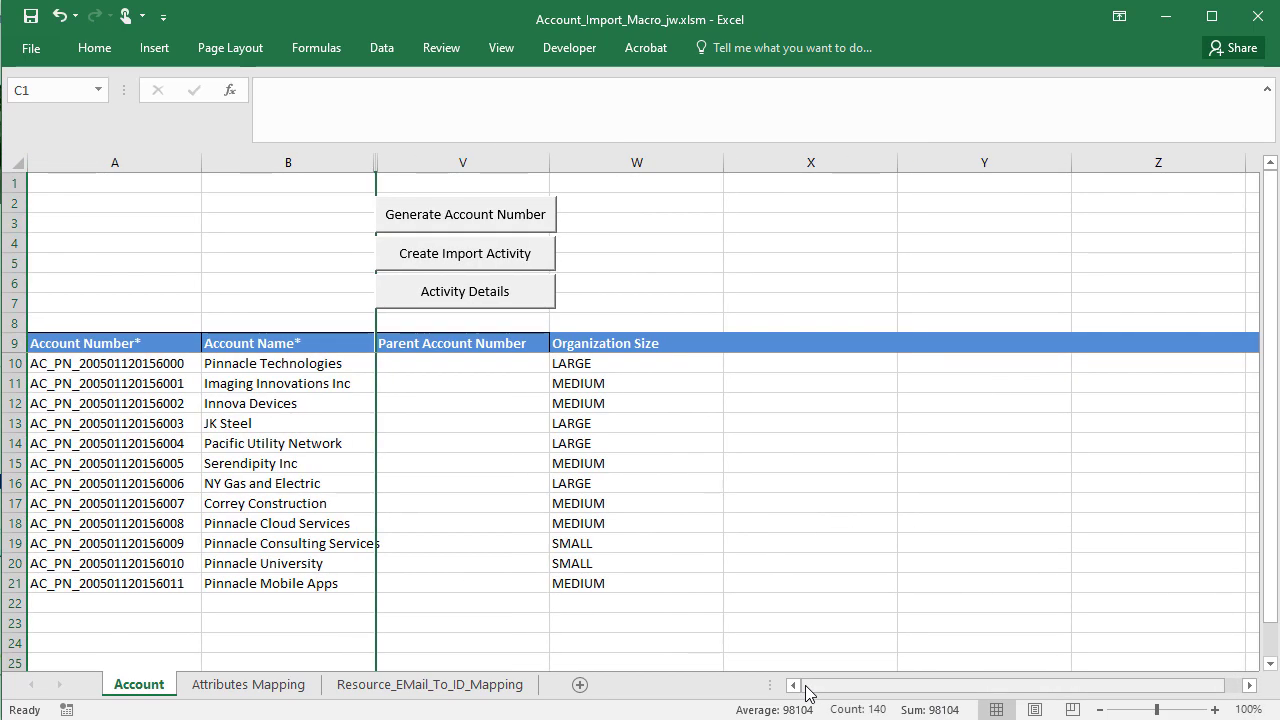
- Copy Pinnacle Technologies' account number from A10 into Parent Account Number cells V18:V21
{"action": "left_click", "coordinate": [172, 364]}
{"action": "key", "text": "ctrl+c"}
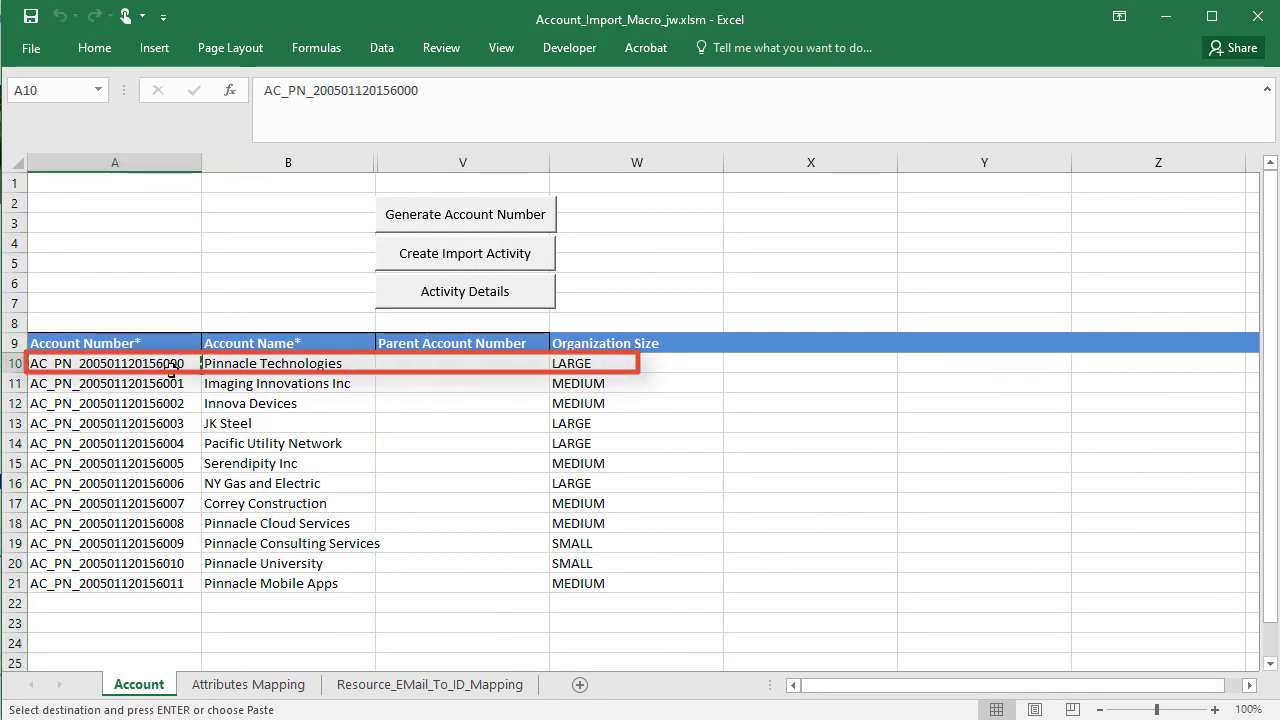
{"action": "left_click_drag", "start_coordinate": [500, 524], "coordinate": [495, 587]}
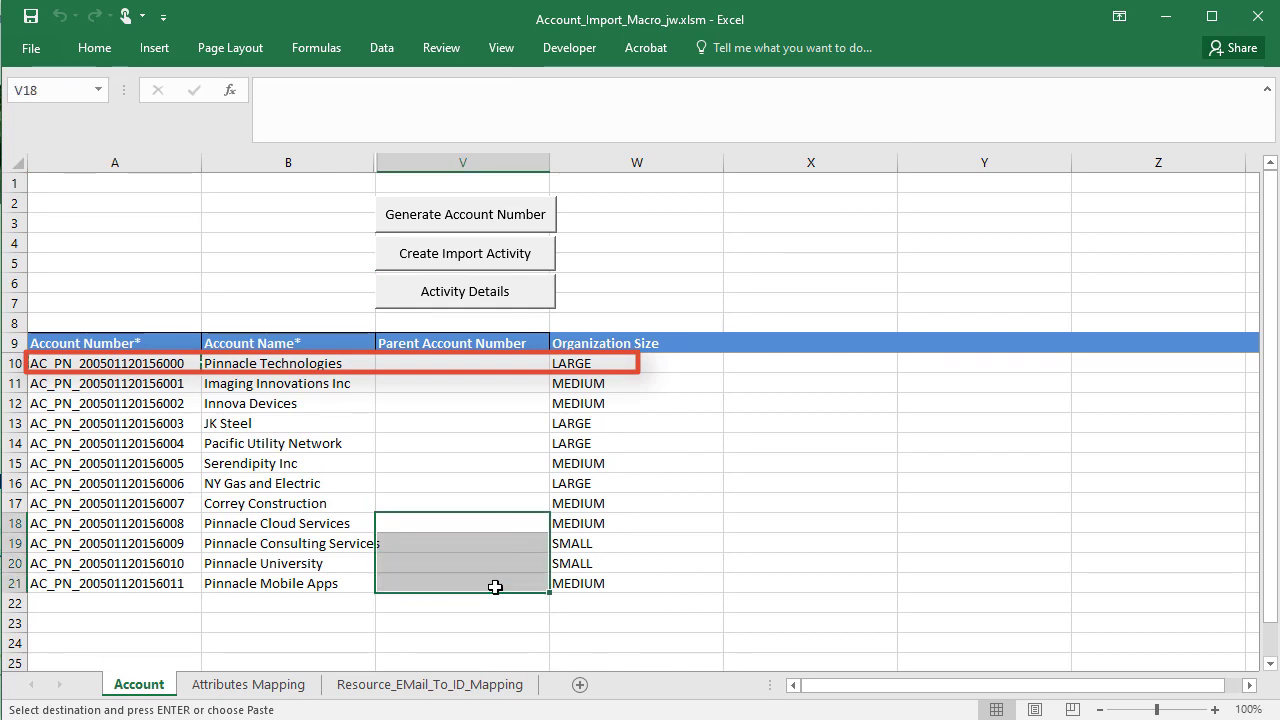
{"action": "key", "text": "ctrl+v"}
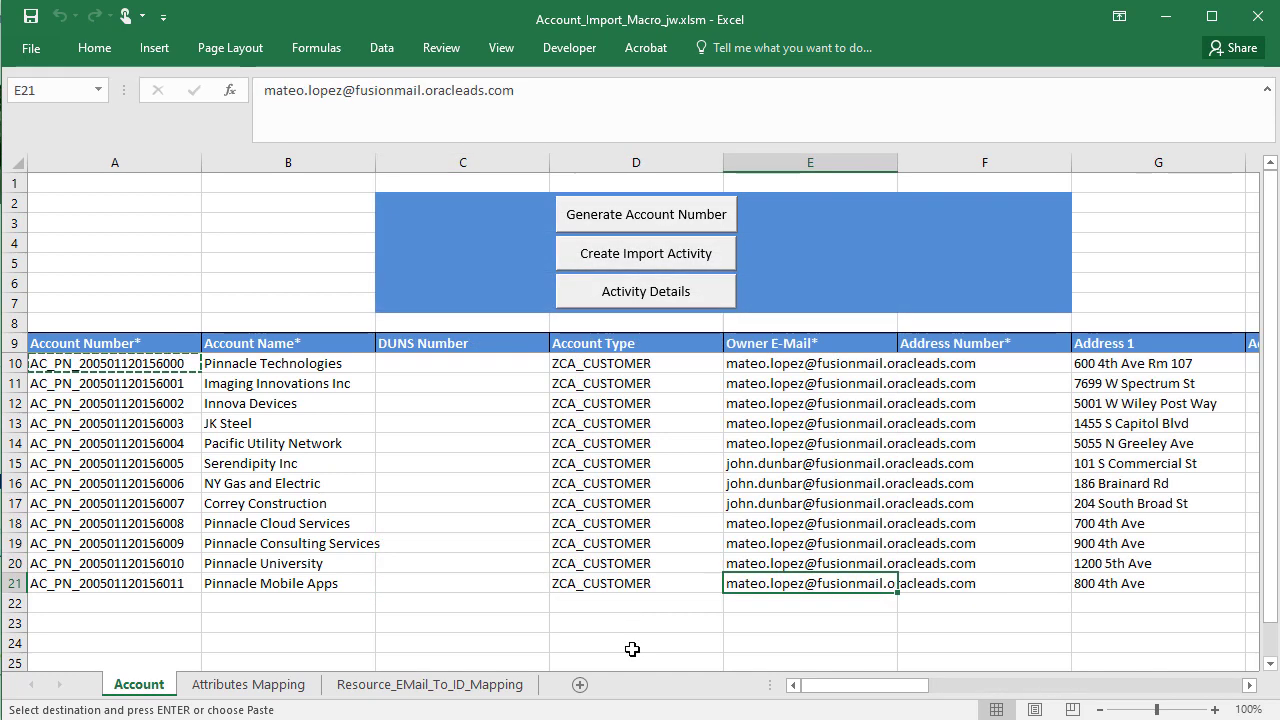
- Create the import activity, sign in and submit the account import job
{"action": "left_click", "coordinate": [616, 262]}
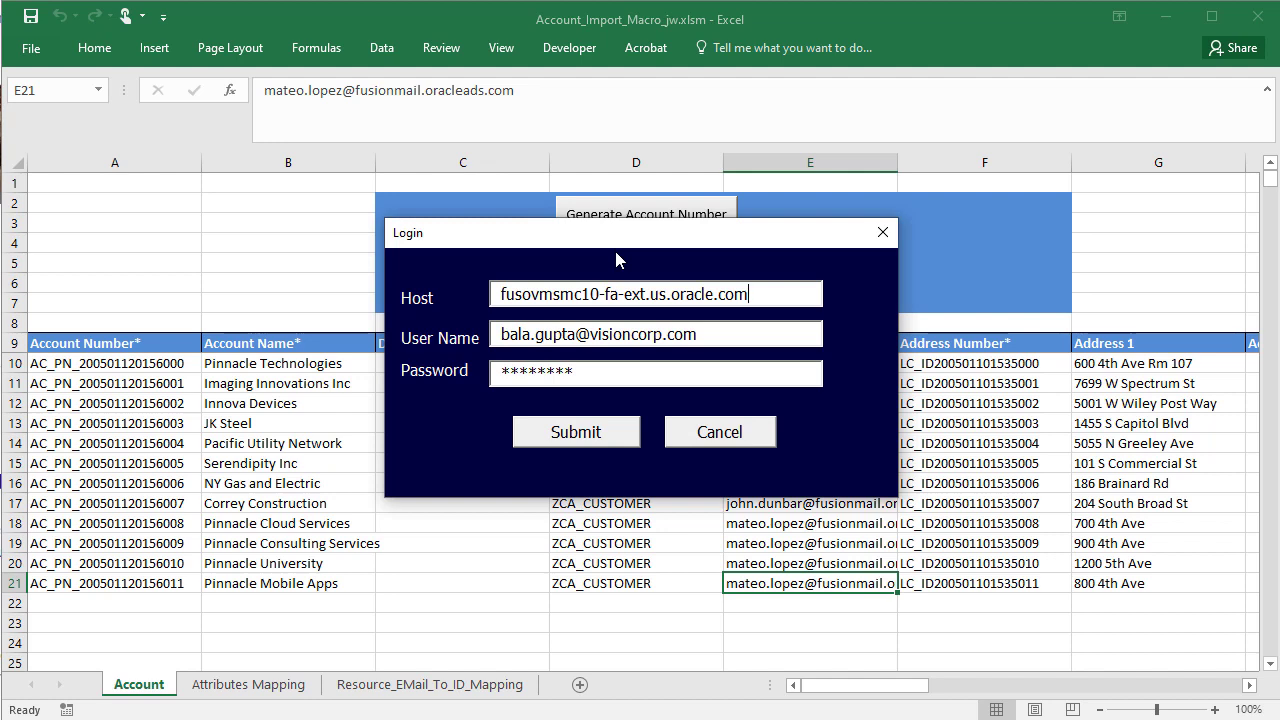
{"action": "left_click", "coordinate": [575, 436]}
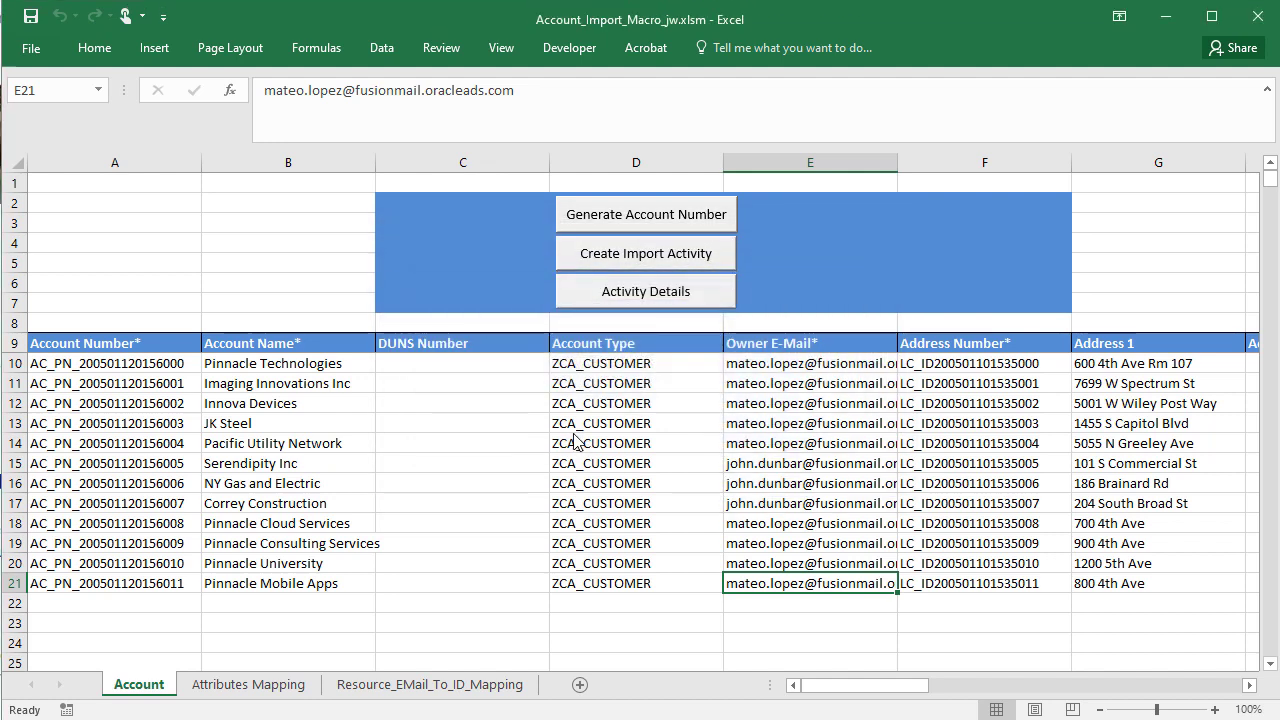
{"action": "left_click", "coordinate": [686, 401]}
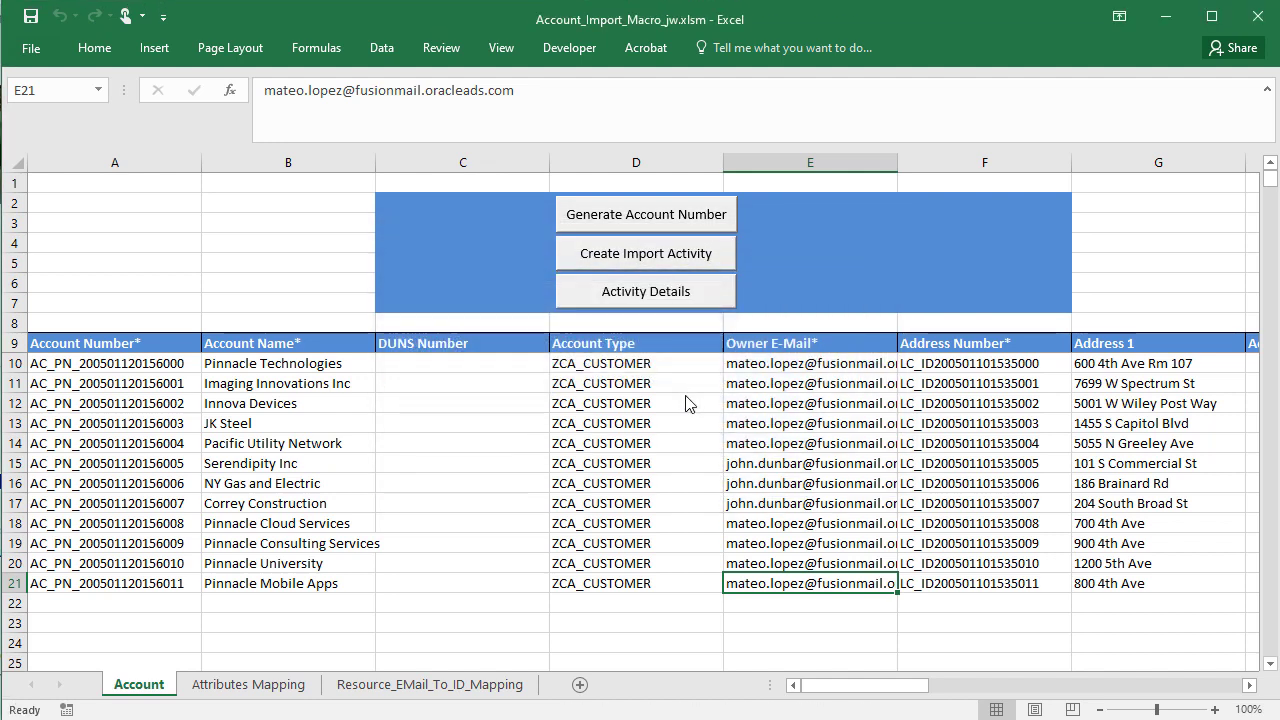
- Refresh the import activity's details until its status reads Completed
{"action": "left_click", "coordinate": [651, 302]}
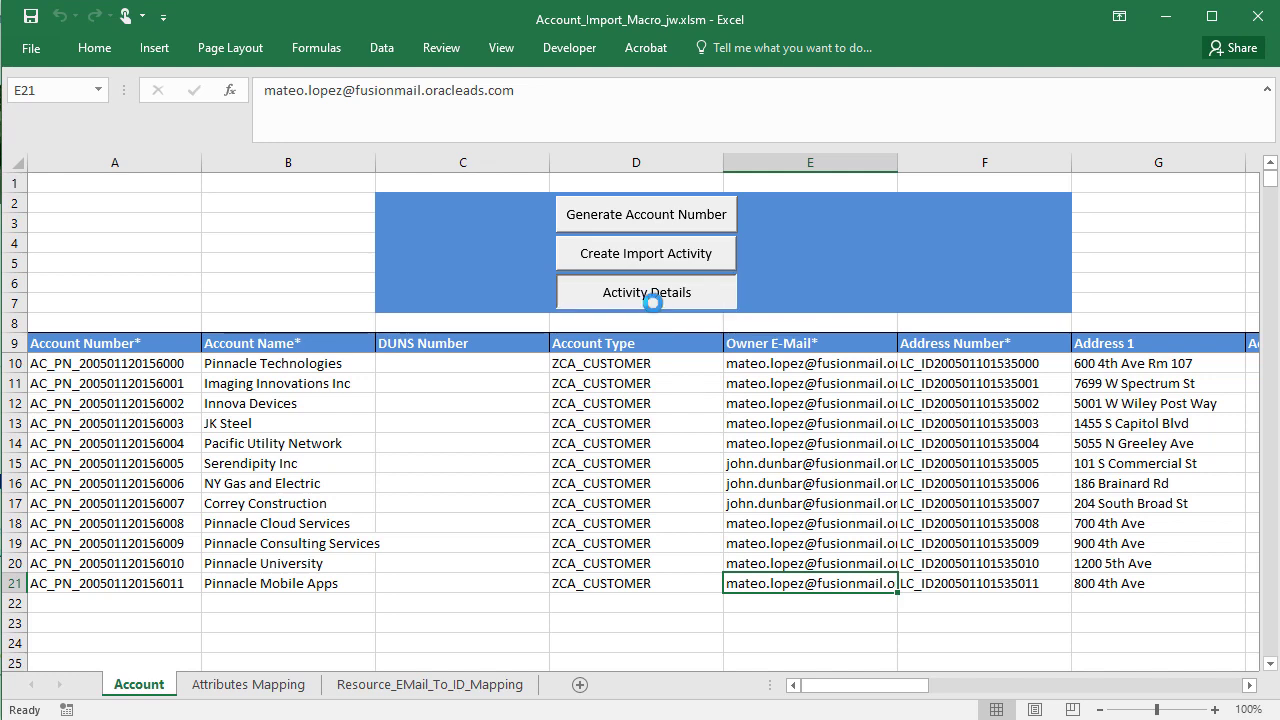
{"action": "left_click", "coordinate": [787, 450]}
{"action": "left_click", "coordinate": [787, 450]}
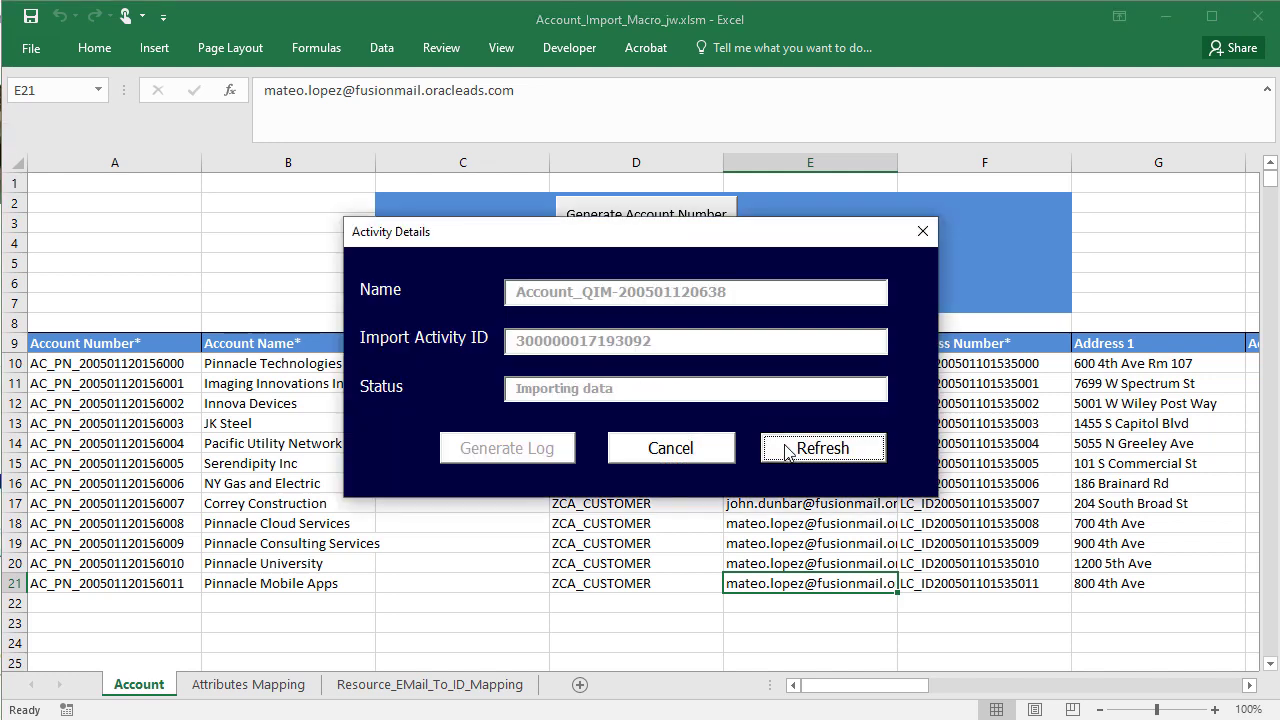
{"action": "left_click", "coordinate": [787, 450]}
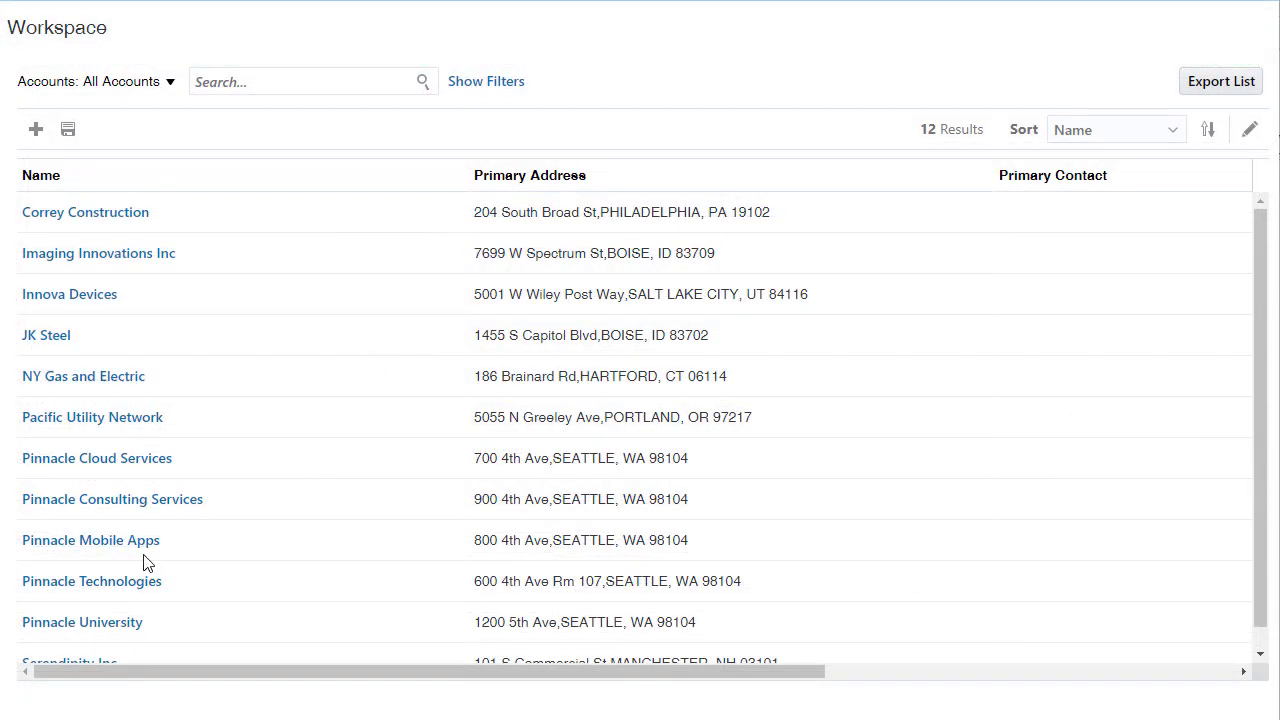
- Open Pinnacle Technologies from the Workspace list and view its hierarchy of four child accounts
{"action": "left_click", "coordinate": [125, 588]}
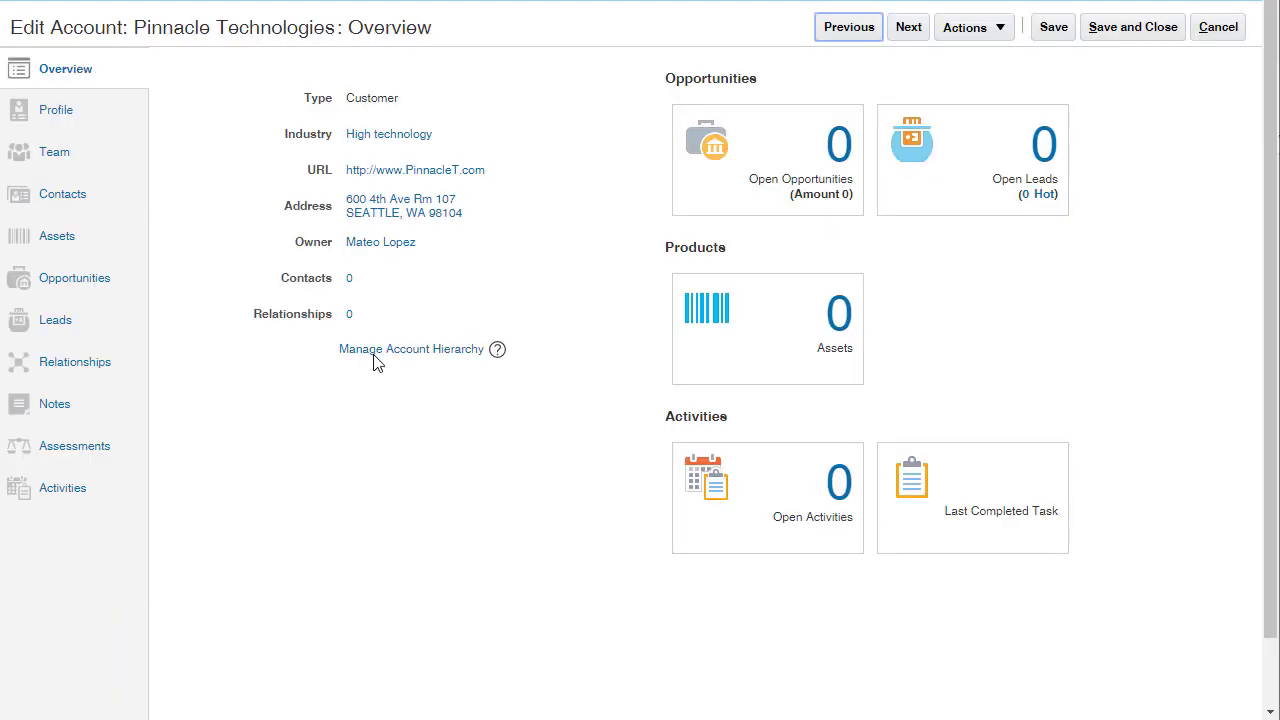
{"action": "left_click", "coordinate": [374, 356]}
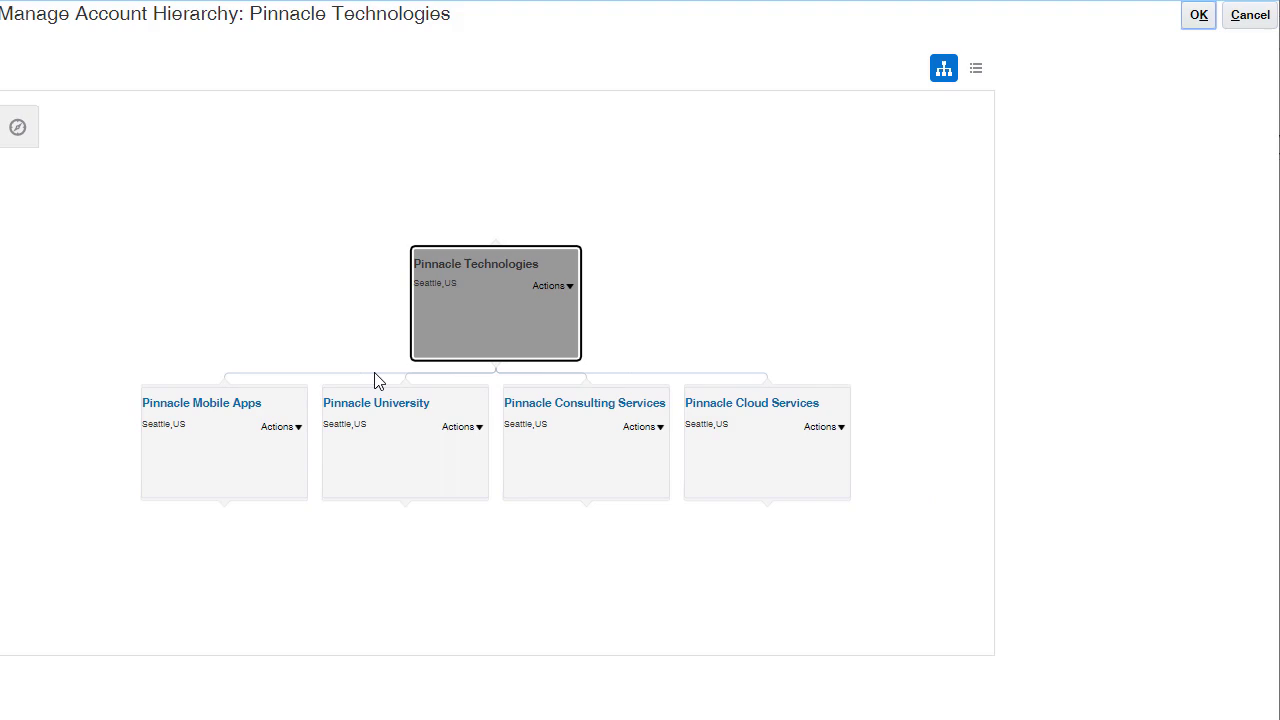